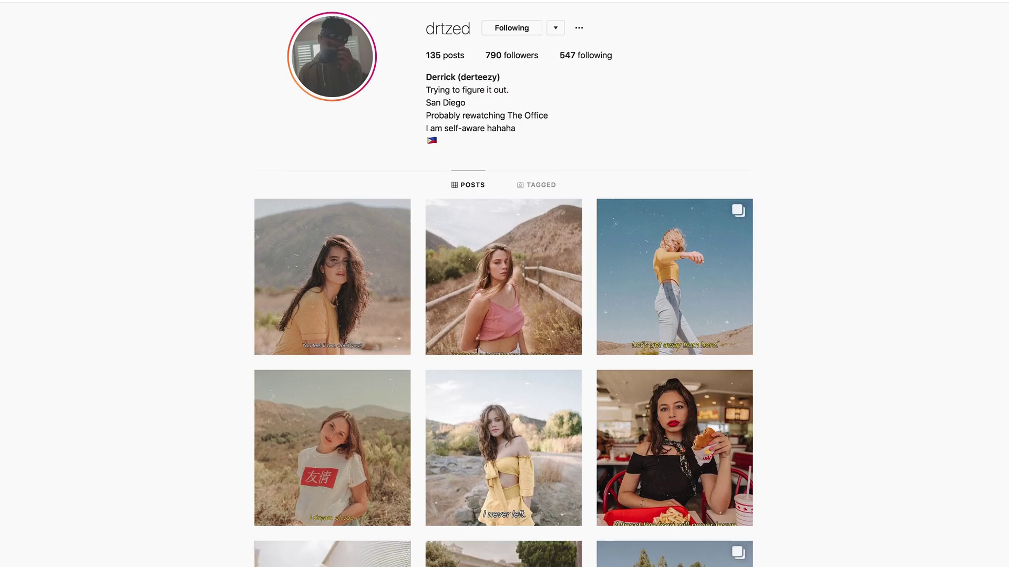
Browse the photographer's Instagram post grid and the beach portrait post to examine the editing style.
scroll(504, 284, "down", 9)
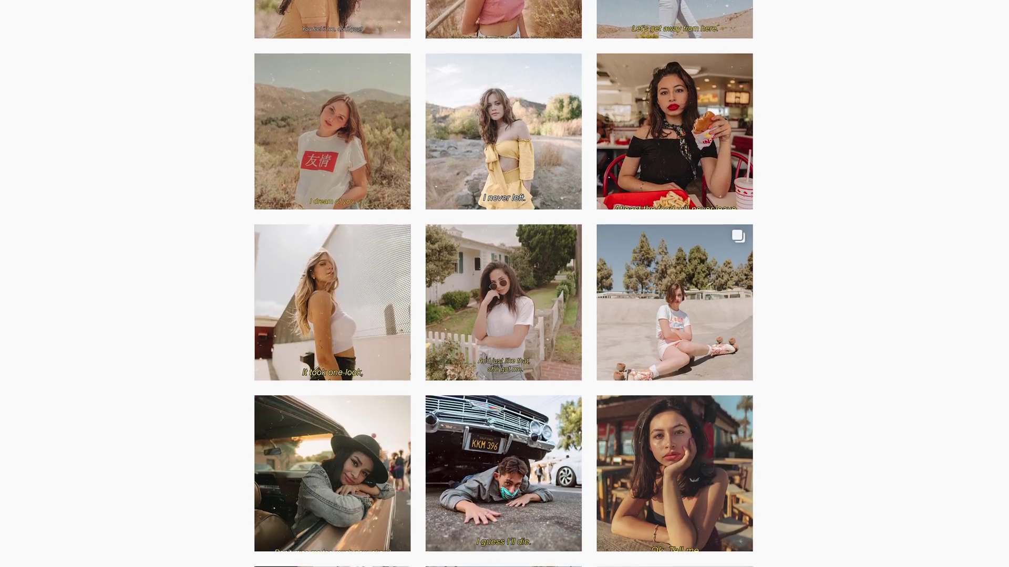
scroll(503, 283, "down", 6)
scroll(503, 283, "up", 8)
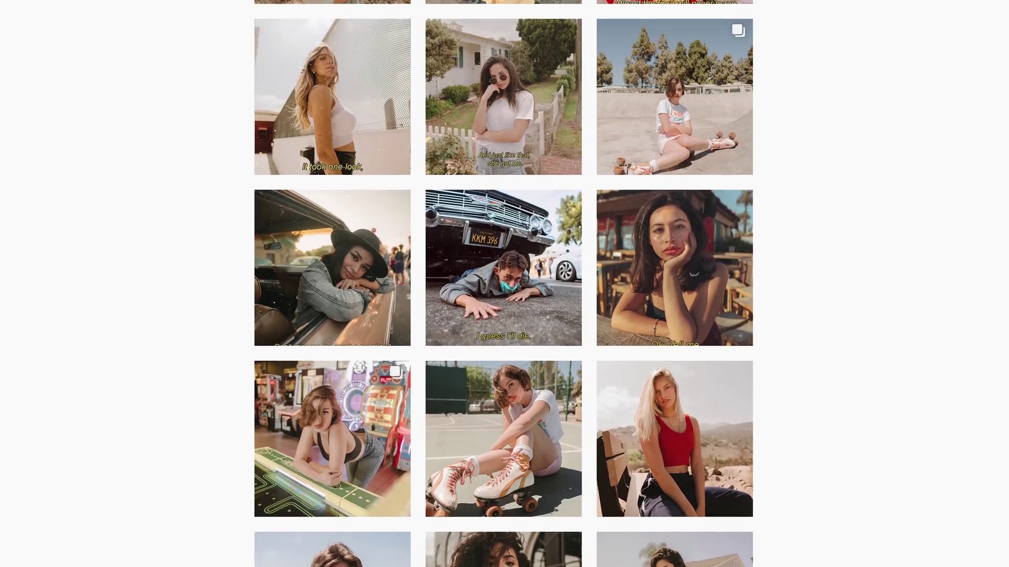
scroll(392, 140, "up", 8)
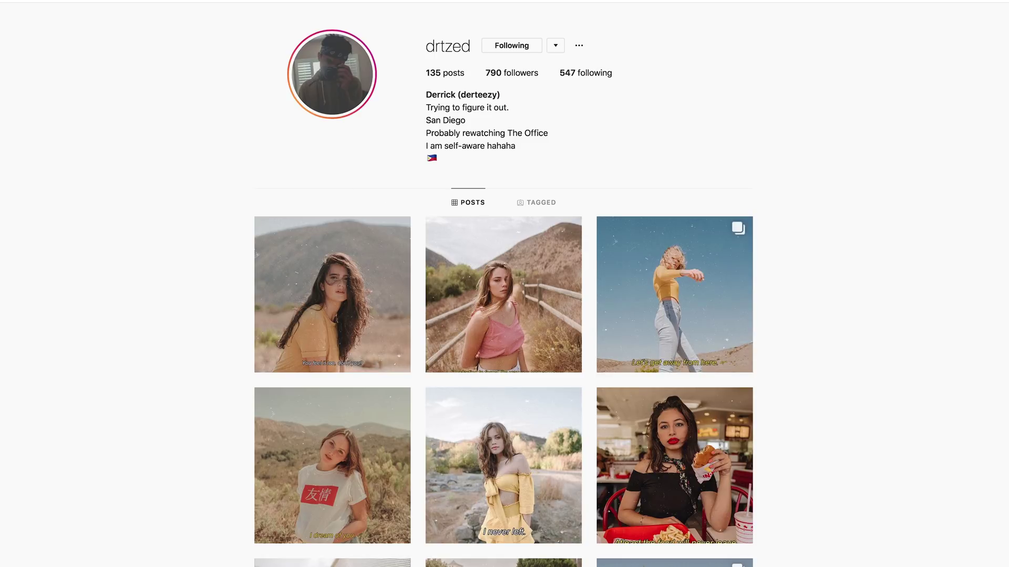
scroll(503, 284, "down", 10)
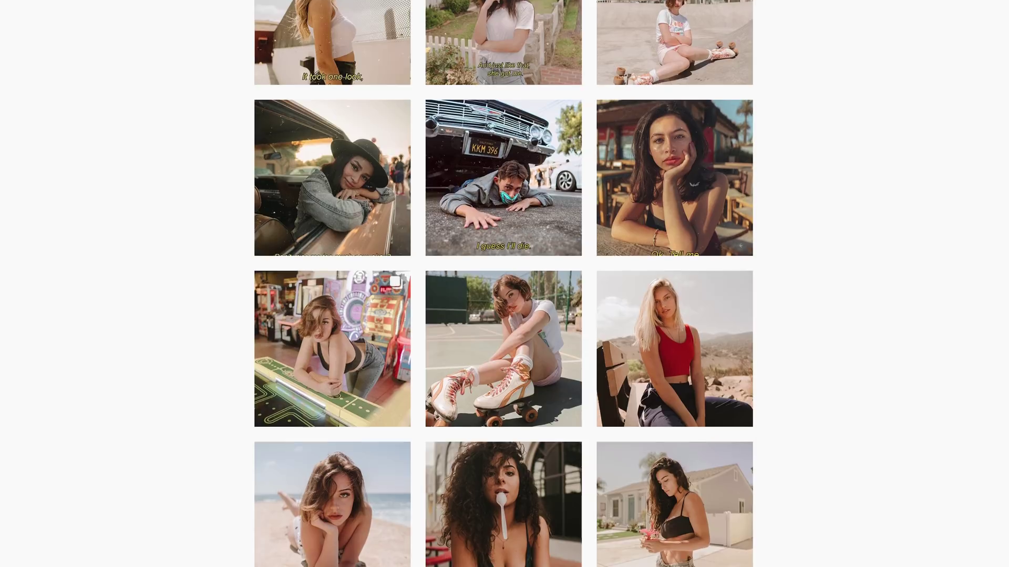
scroll(504, 284, "up", 10)
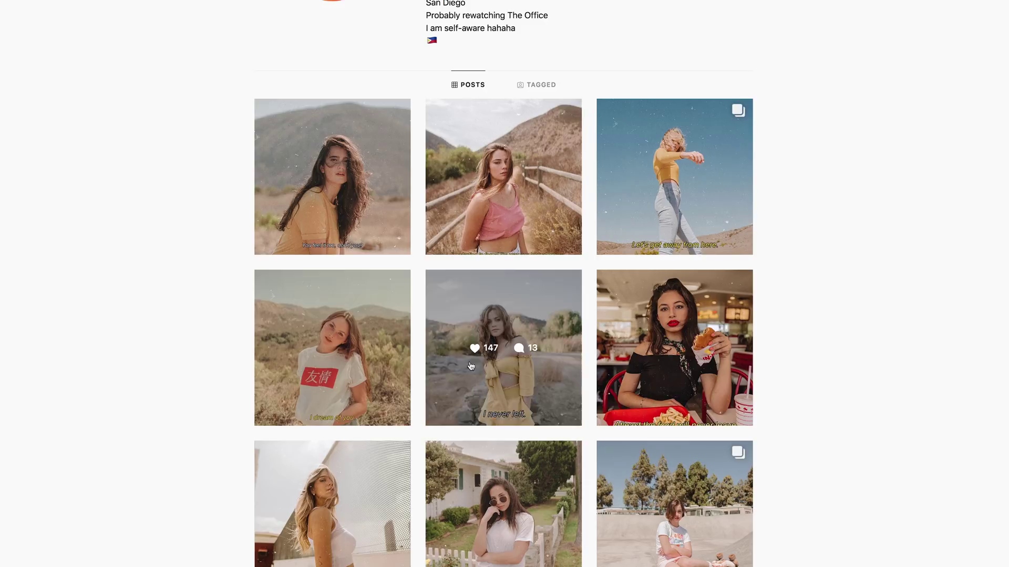
scroll(673, 454, "down", 3)
scroll(673, 453, "down", 3)
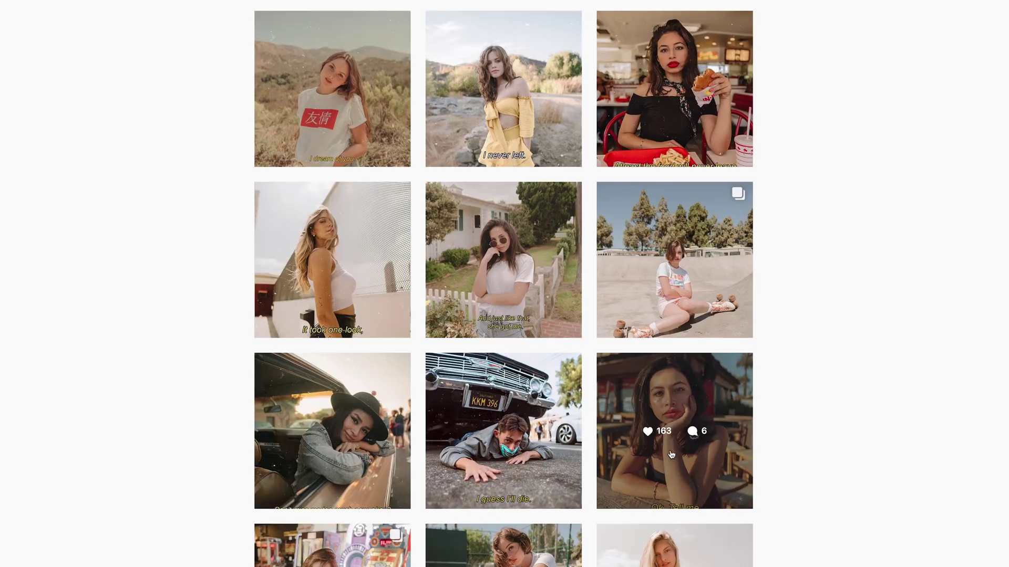
scroll(673, 454, "up", 4)
scroll(623, 484, "down", 8)
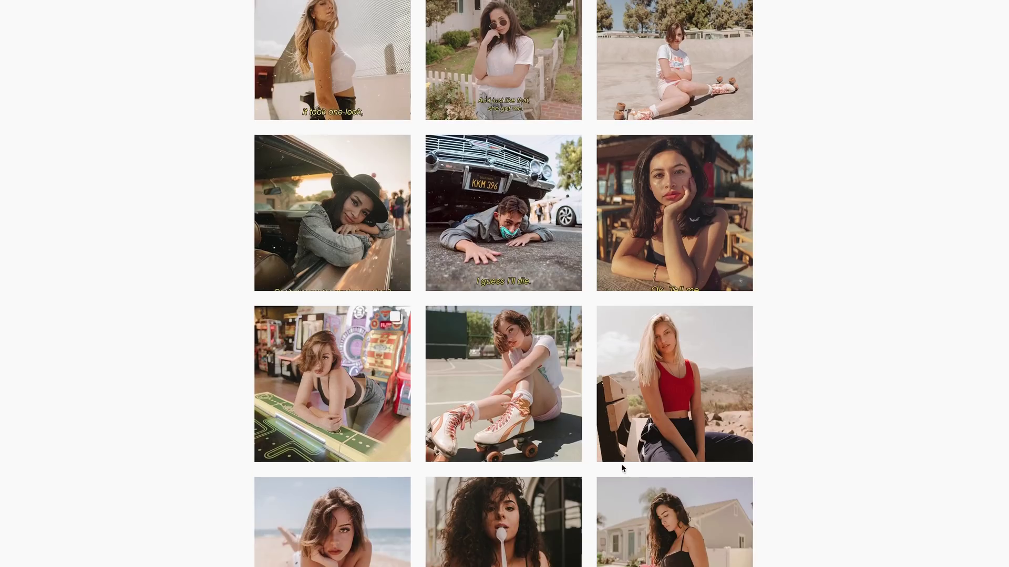
scroll(575, 319, "down", 6)
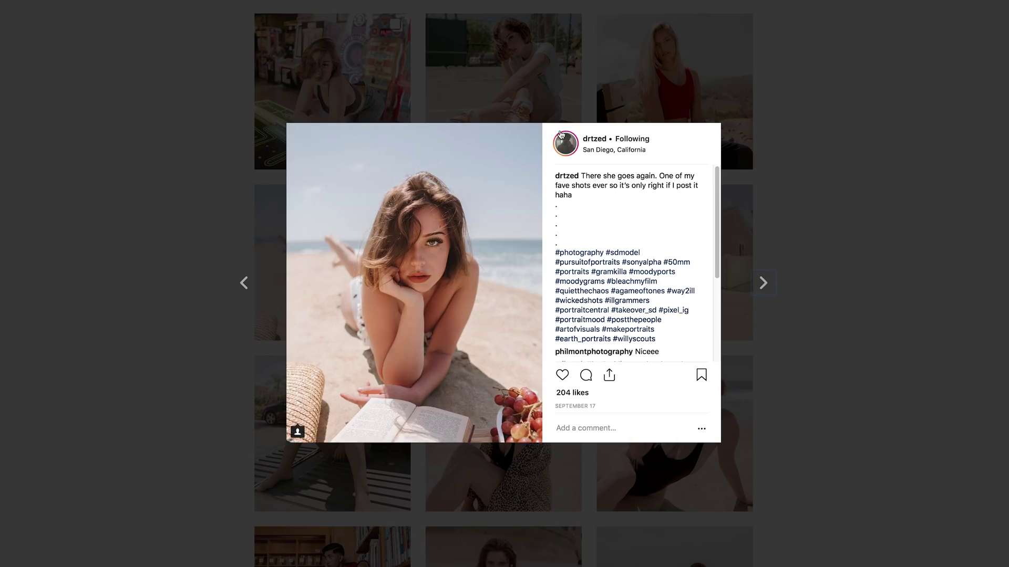
left_click(930, 162)
scroll(761, 345, "up", 5)
scroll(761, 345, "up", 10)
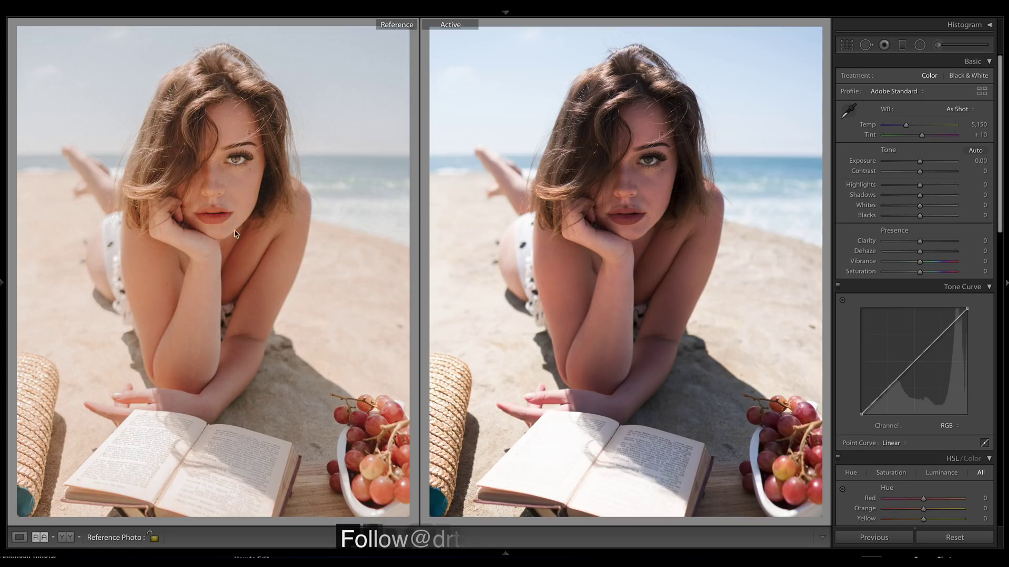
Set the white balance temperature to 7,000 and lower the contrast to −38.
left_click(975, 125)
type("7000")
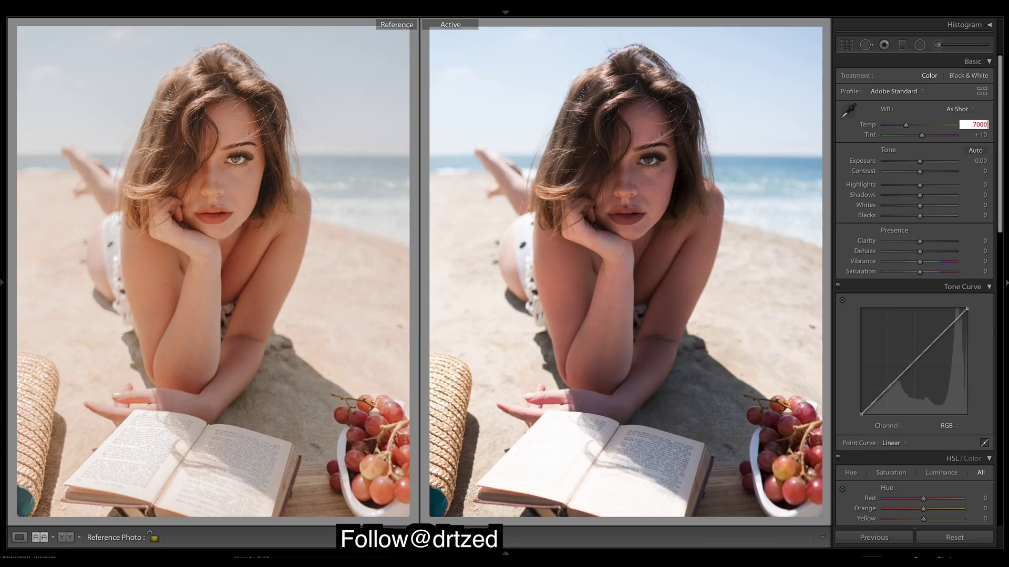
key("Return")
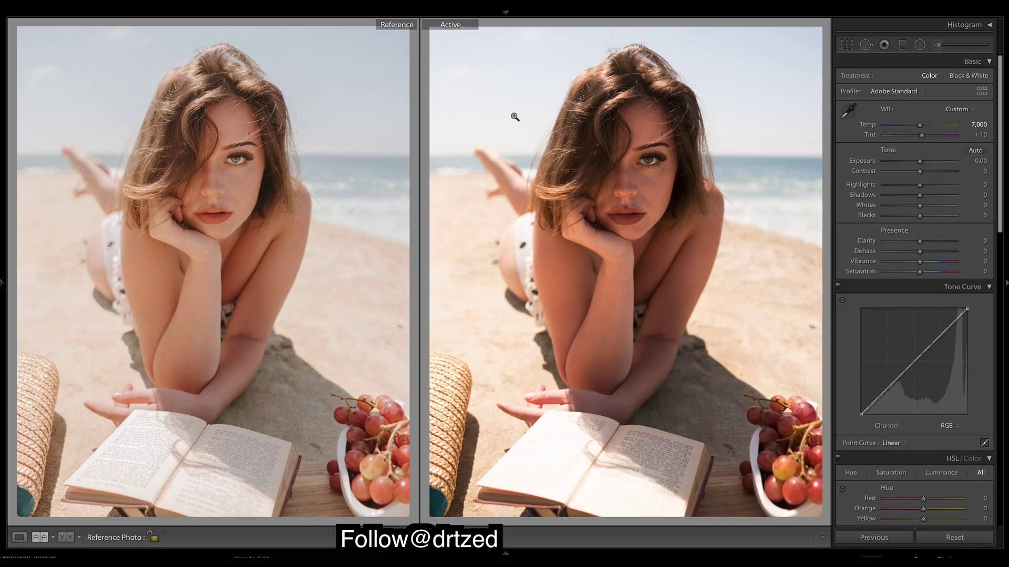
left_click_drag(920, 171, 908, 173)
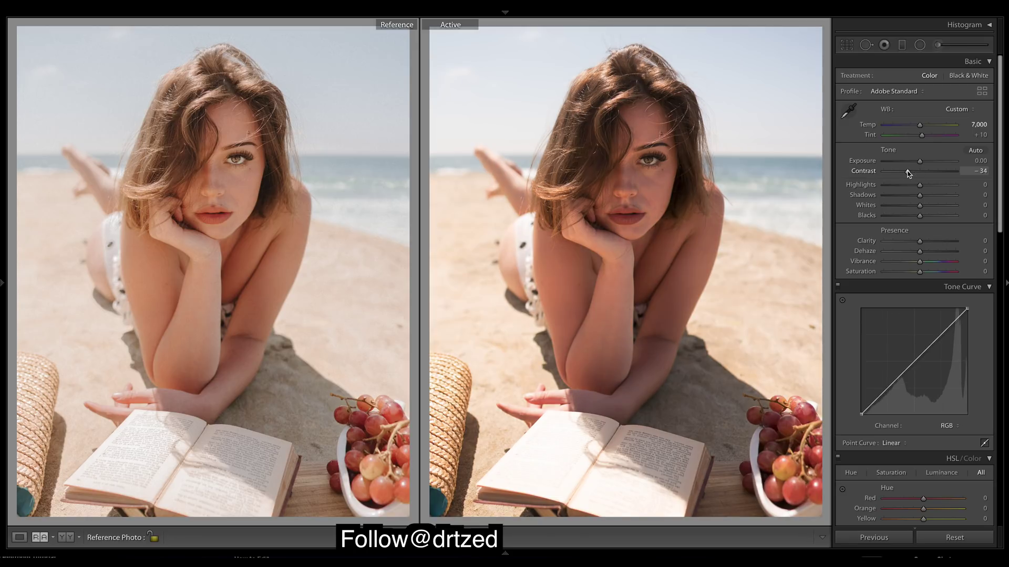
left_click_drag(907, 174, 906, 174)
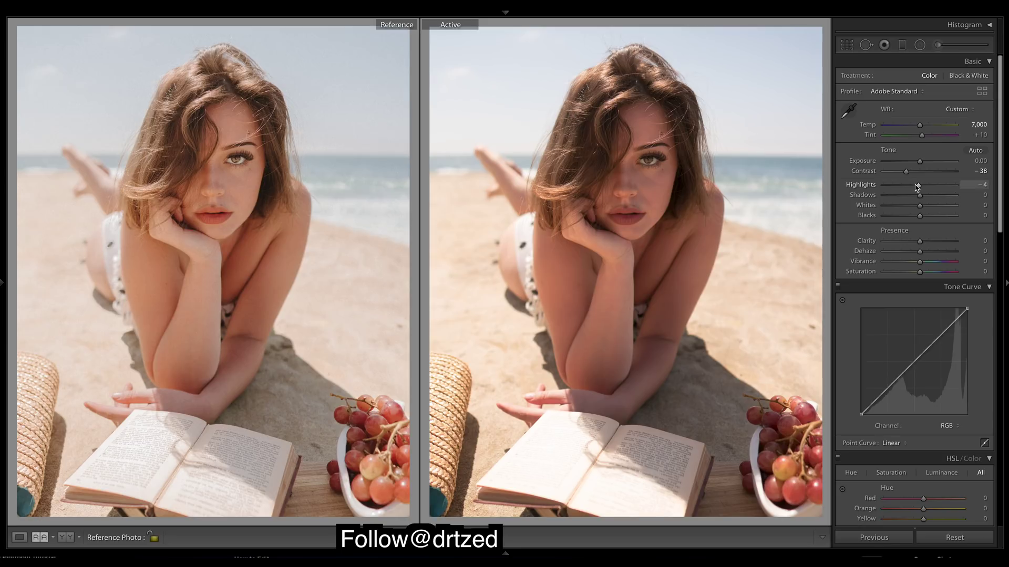
Adjust the photo's tone with Highlights −100, Exposure +0.50, Whites −100 and Blacks +34.
left_click_drag(919, 186, 859, 180)
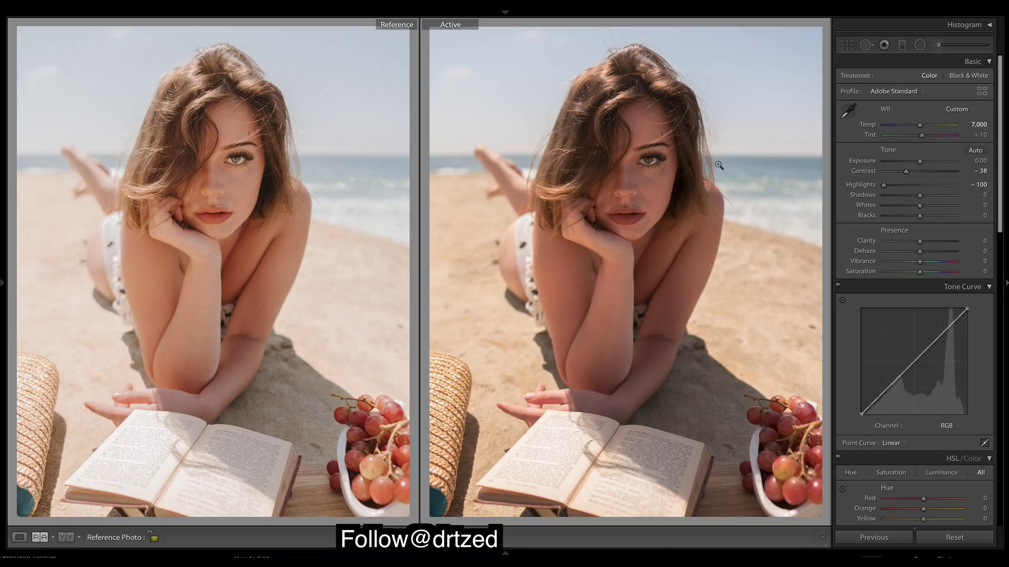
left_click_drag(920, 162, 925, 162)
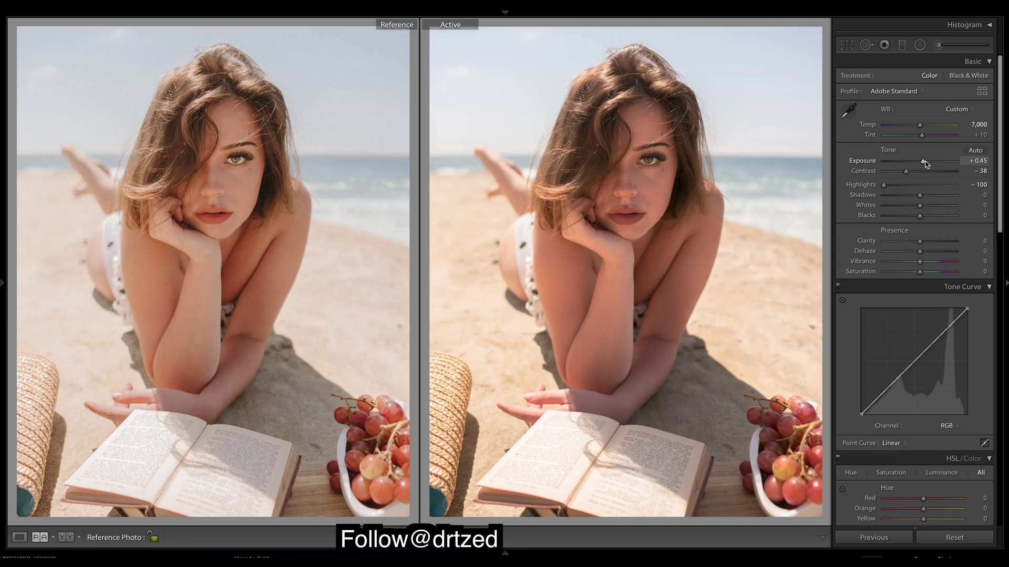
left_click_drag(926, 164, 926, 164)
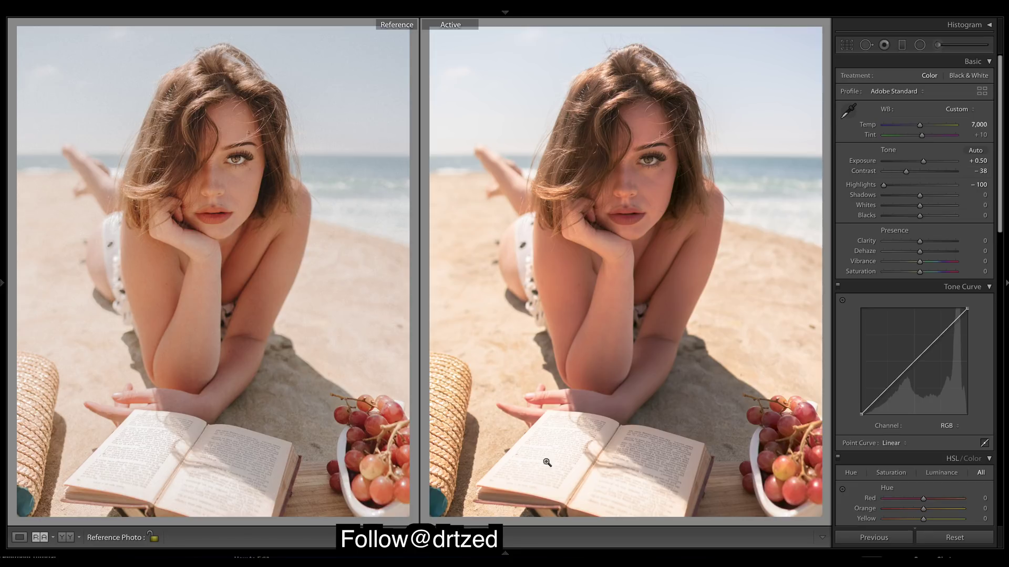
left_click_drag(919, 205, 857, 199)
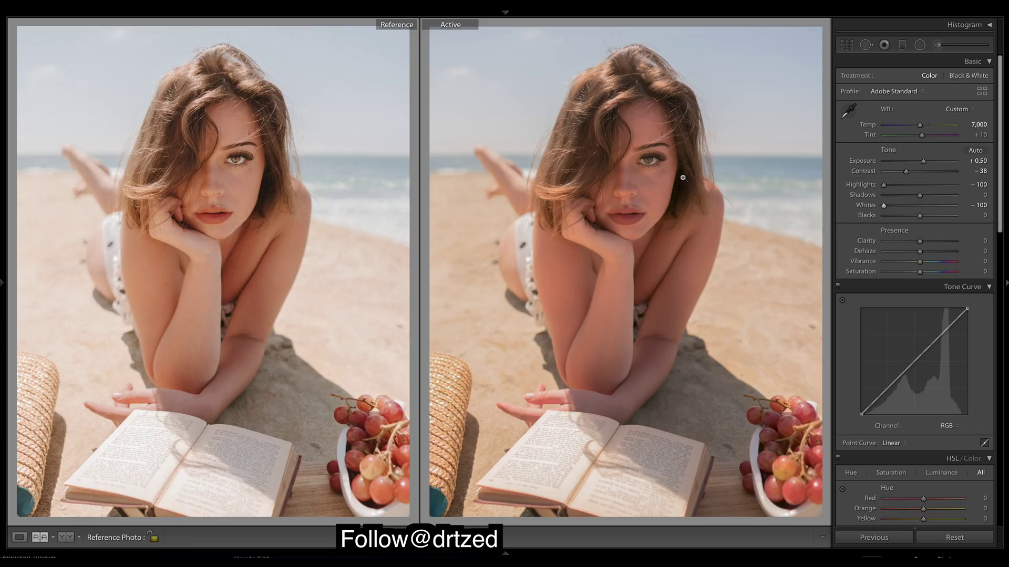
left_click_drag(928, 219, 930, 225)
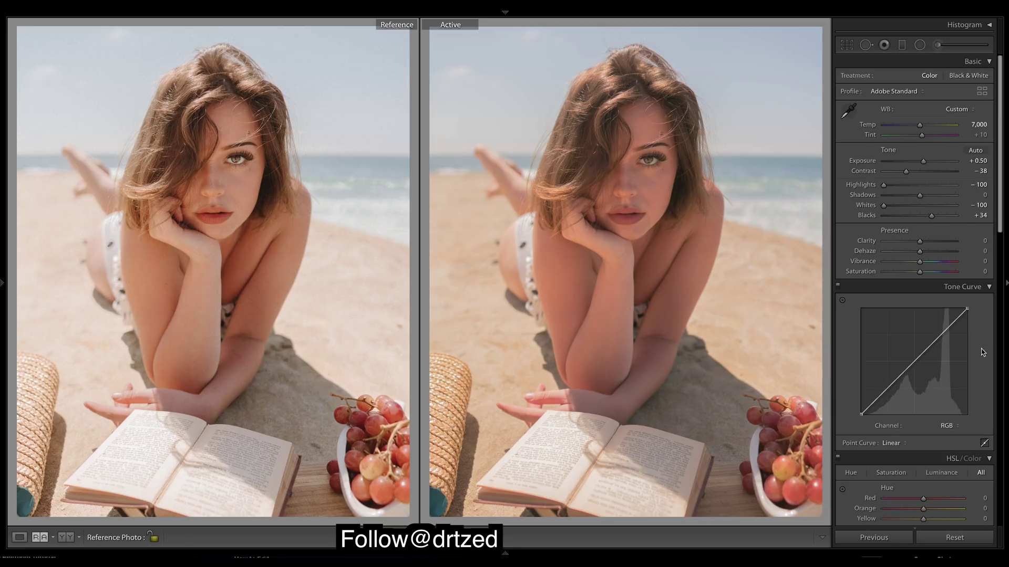
Shape the red channel's tone curve with slightly lowered shadows, raised midtones and a highlight point at about 70.2/76.5 %.
left_click(952, 426)
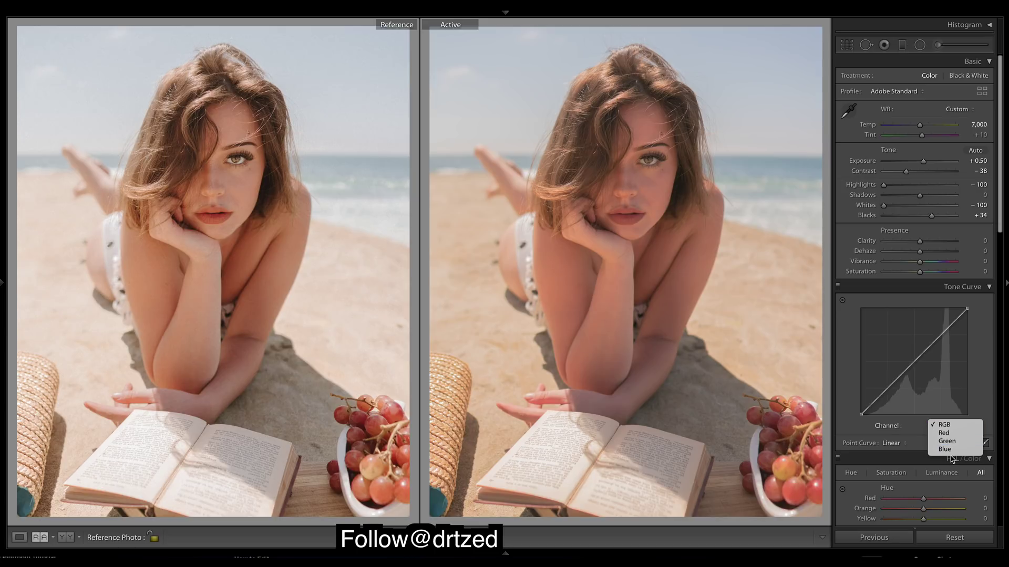
left_click(944, 433)
left_click_drag(884, 391, 909, 359)
left_click_drag(945, 324, 936, 332)
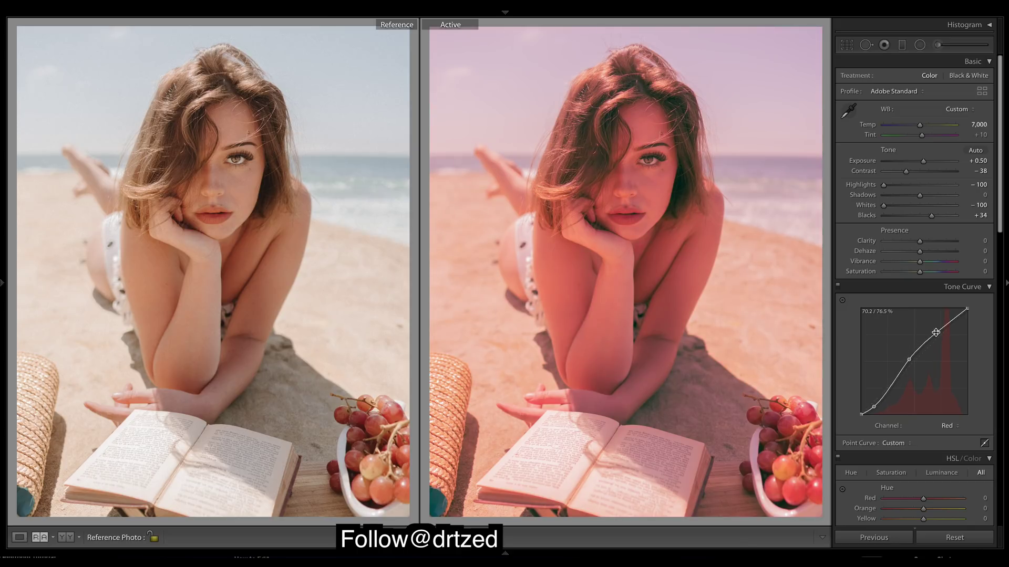
Shape the green channel's tone curve like the red one, with slightly lowered shadows and raised midtones and highlights.
left_click(945, 426)
left_click(945, 435)
left_click_drag(909, 367, 936, 333)
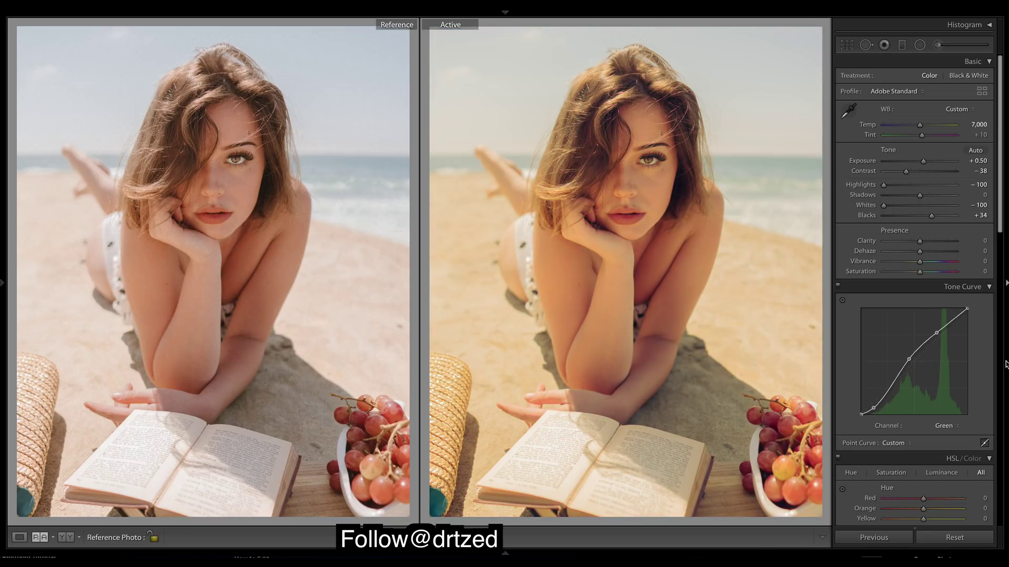
Shape the blue channel's tone curve with slightly lowered shadows, a midtone point at about 44.7/51.4 % and a highlight point.
left_click(946, 425)
left_click(945, 435)
left_click_drag(873, 402, 910, 362)
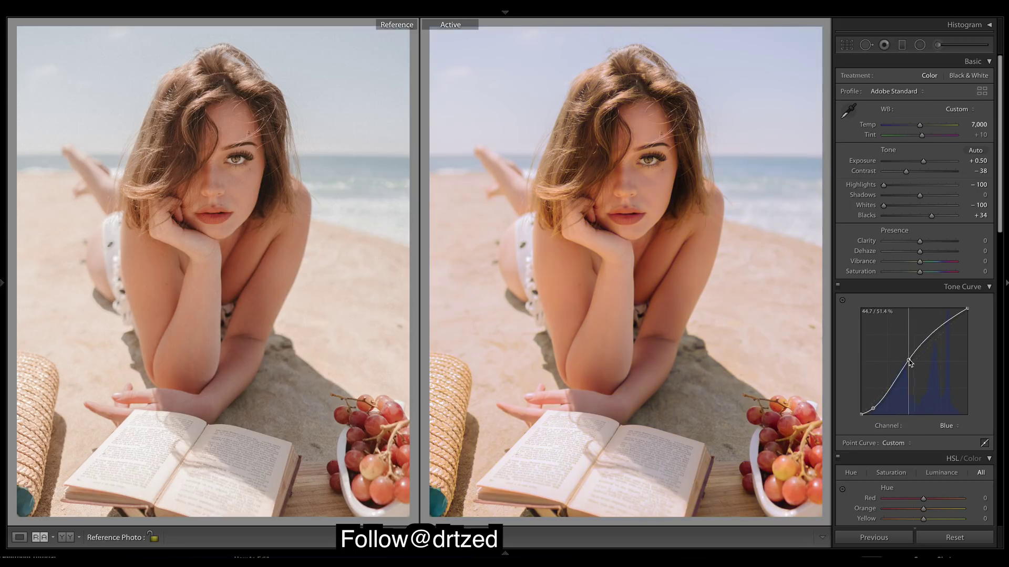
left_click_drag(940, 327, 940, 335)
Fade the blacks on the RGB tone curve by lifting its black point, and add shadow, midtone and highlight points.
left_click(946, 426)
left_click(945, 396)
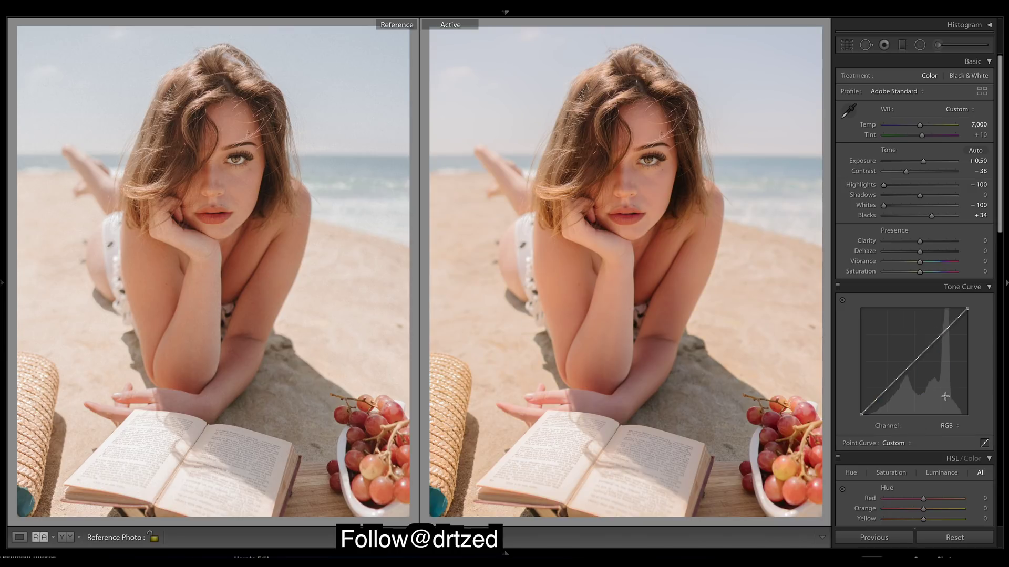
left_click_drag(860, 414, 877, 398)
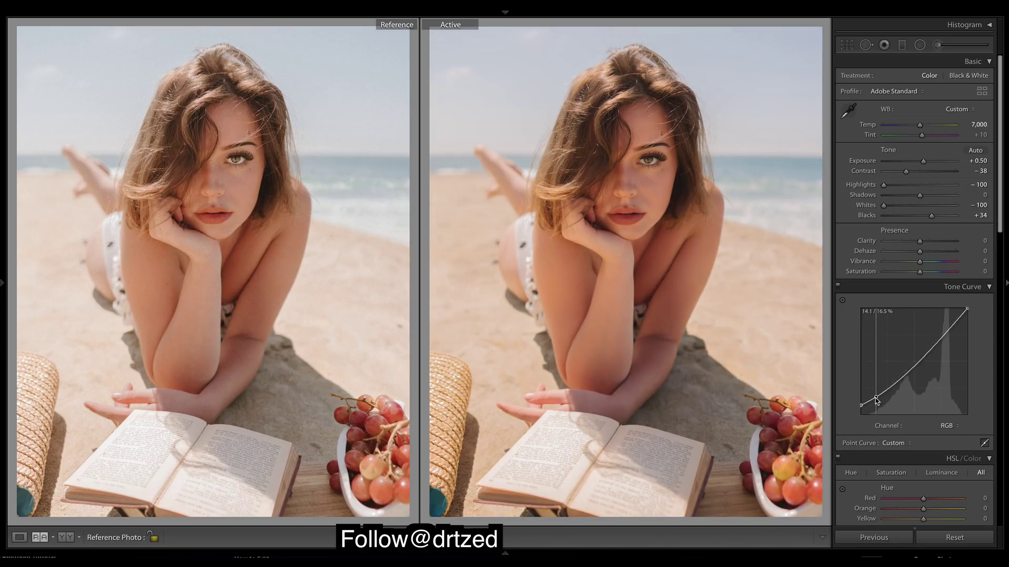
left_click_drag(914, 367, 938, 337)
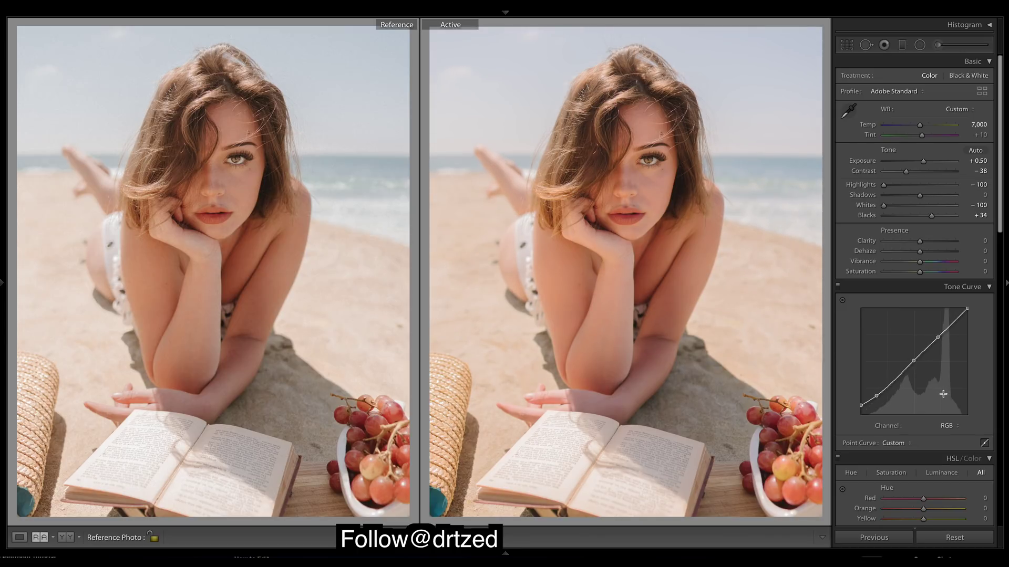
left_click(949, 425)
left_click(946, 435)
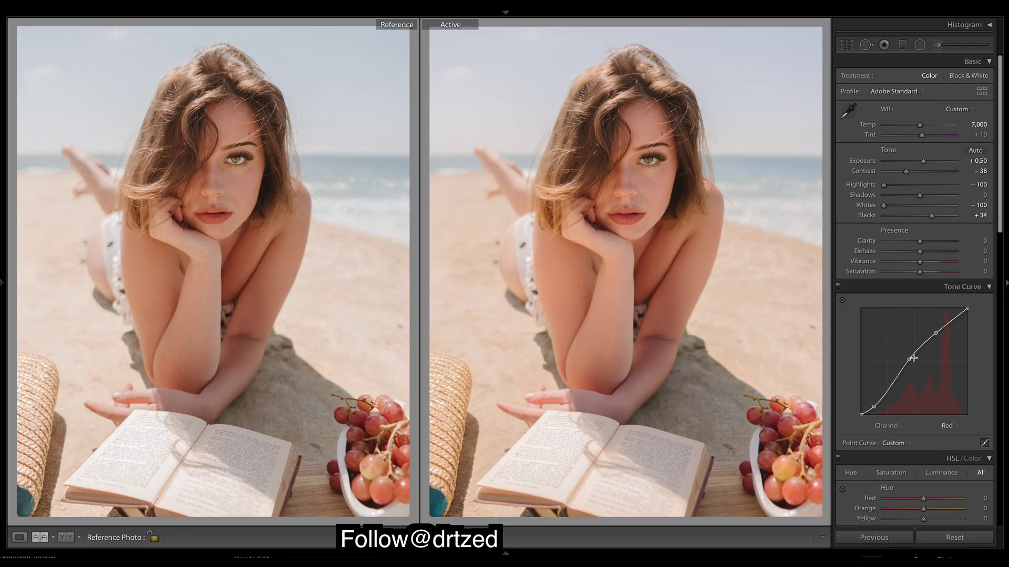
left_click_drag(909, 360, 914, 365)
key("ctrl+z")
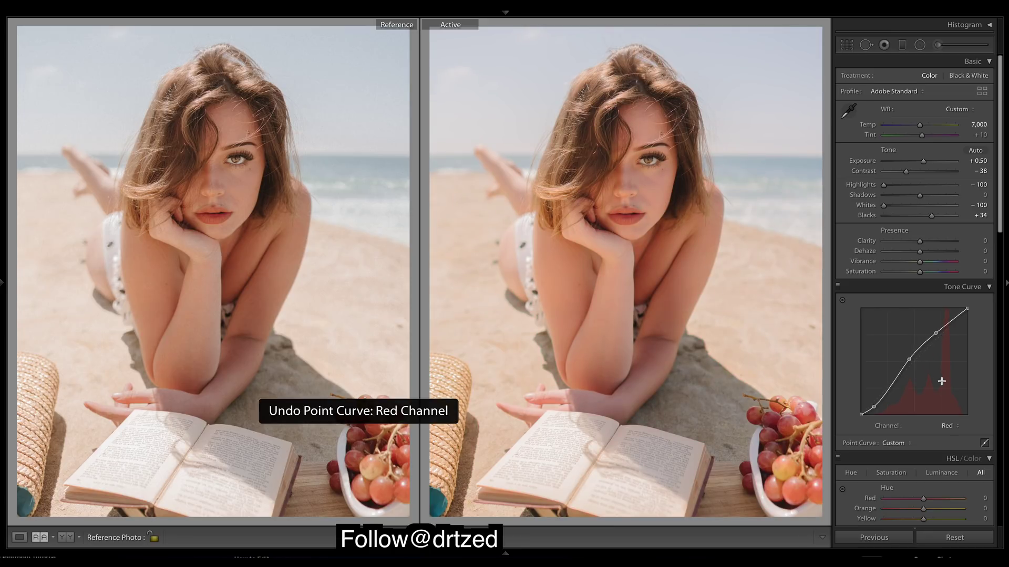
left_click(949, 426)
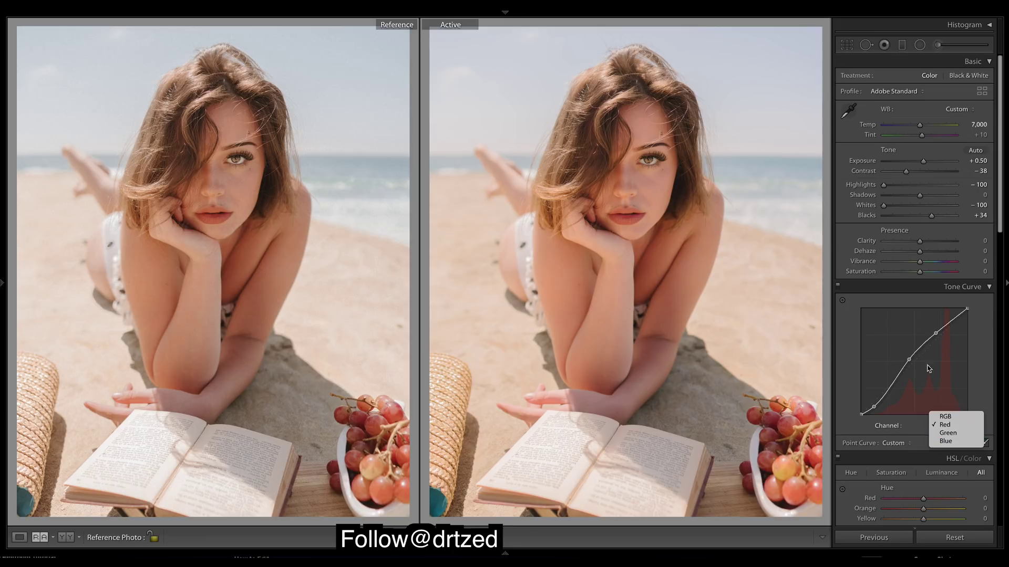
left_click(951, 382)
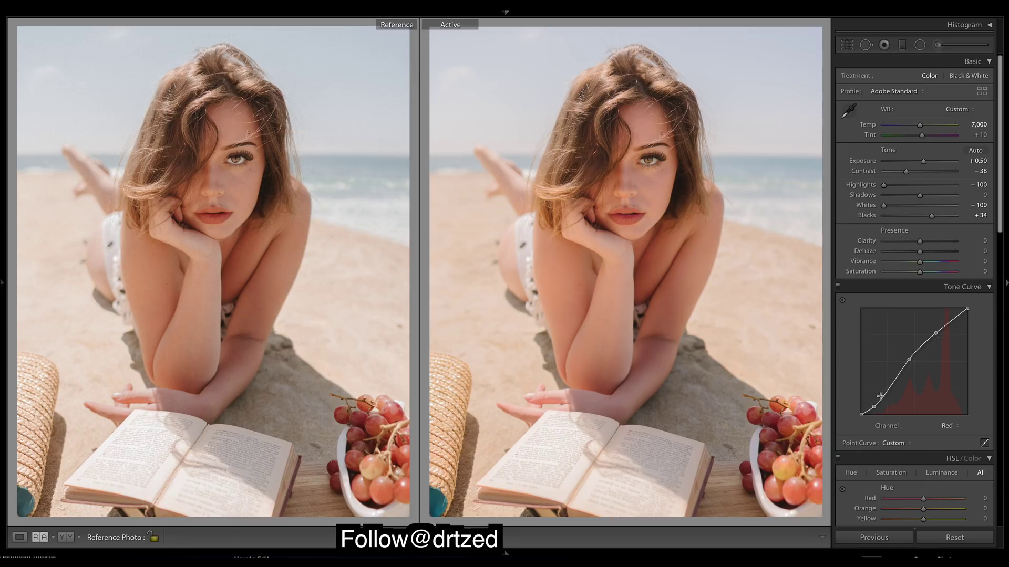
left_click(948, 426)
left_click(946, 417)
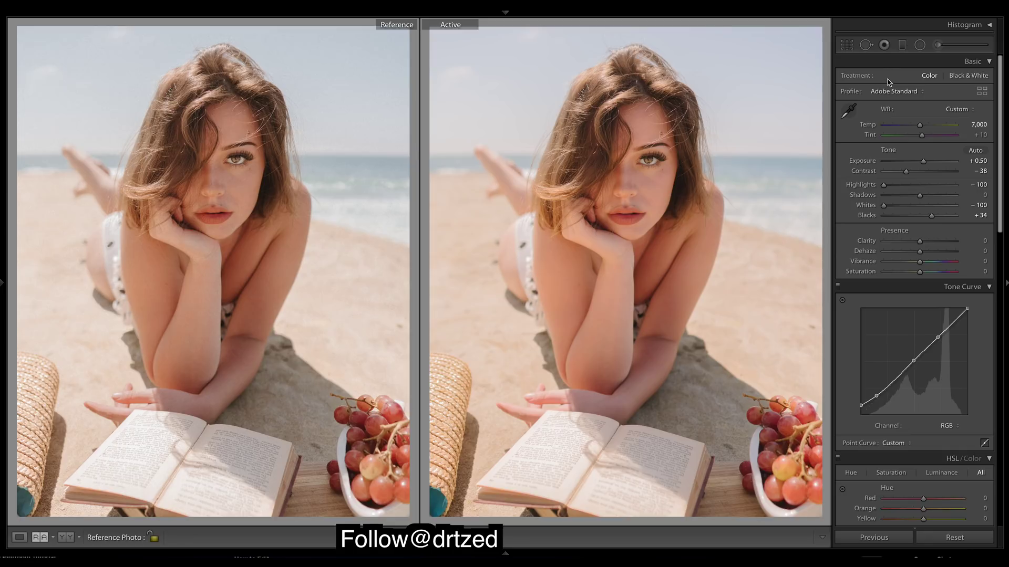
Warm the temperature to 7,700 and raise Shadows to +7 and Blacks to +43.
left_click(984, 124)
type("77")
key("Return")
left_click_drag(923, 199, 925, 199)
left_click_drag(930, 217, 935, 218)
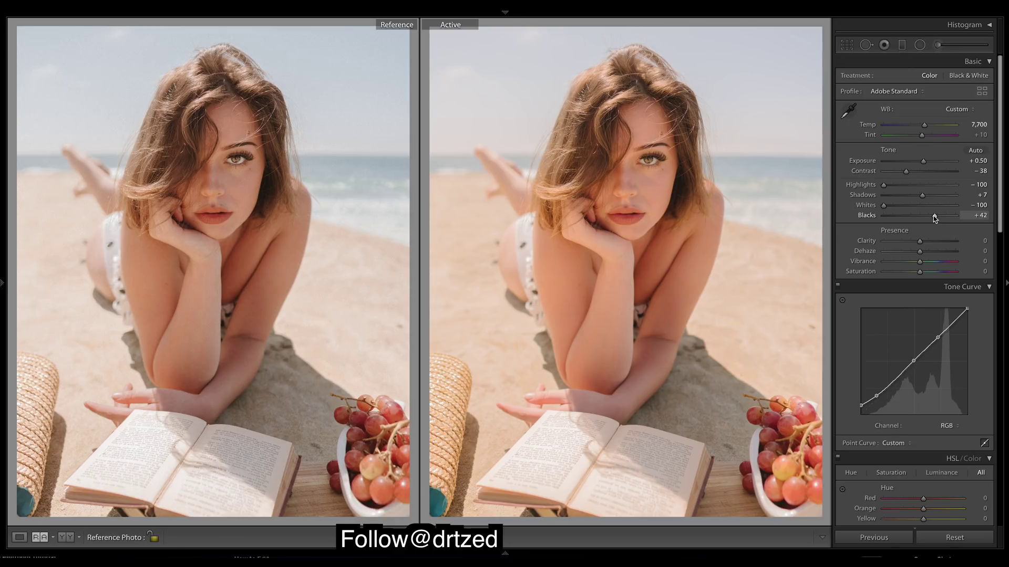
left_click_drag(936, 218, 935, 218)
Adjust the photo's presence with Clarity −2, Dehaze +5, Saturation −19 and a moderate Vibrance increase.
left_click_drag(919, 239, 918, 239)
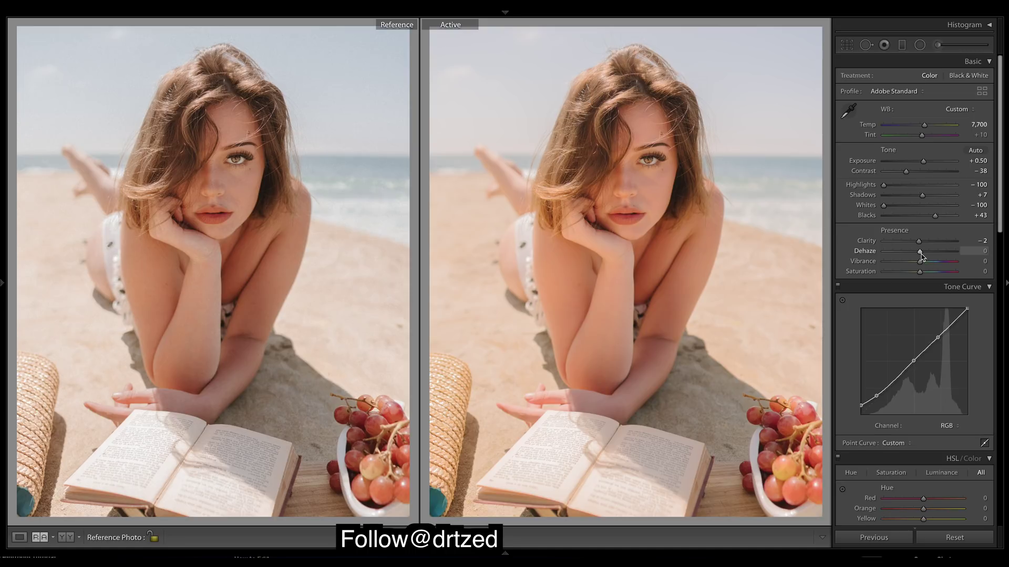
left_click_drag(920, 254, 924, 255)
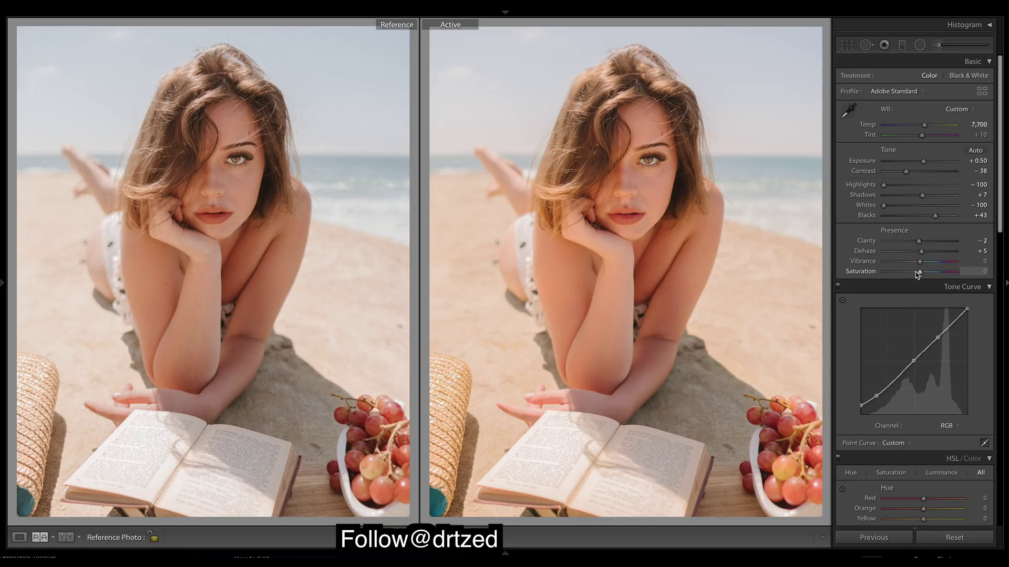
mouse_move(918, 275)
left_mouse_down()
mouse_move(920, 263)
mouse_move(930, 266)
left_mouse_up()
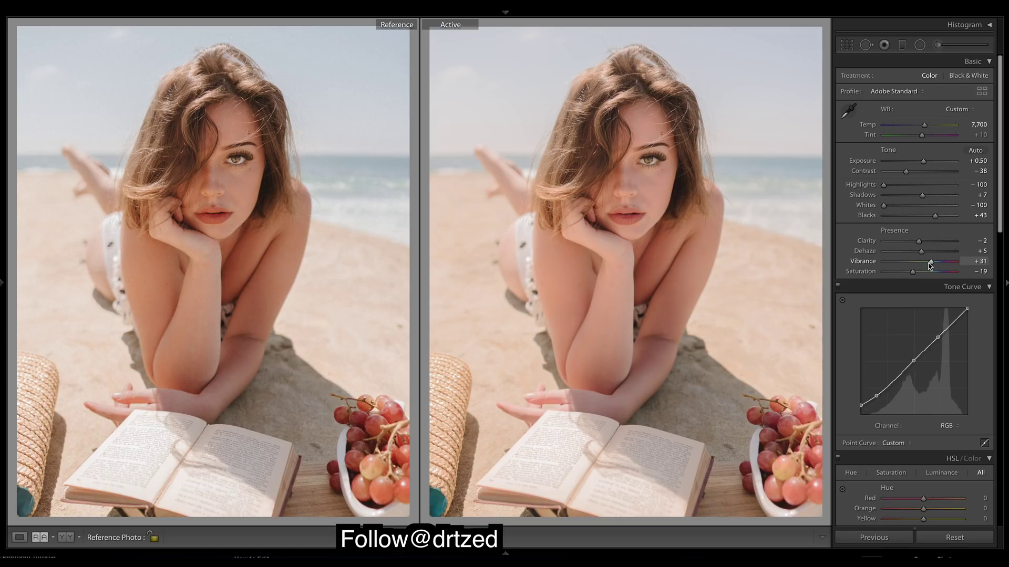
left_click_drag(928, 263, 925, 263)
left_click_drag(1001, 195, 1001, 313)
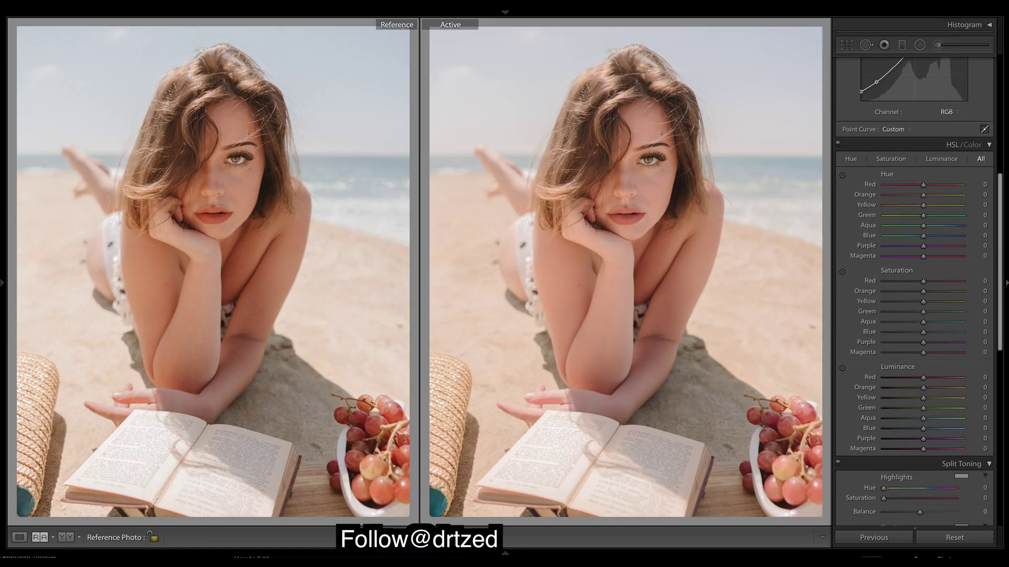
Split-tone the photo with highlights at hue 215, saturation 8 and shadows at hue 32, saturation 10.
scroll(908, 348, "down", 10)
scroll(908, 348, "up", 9)
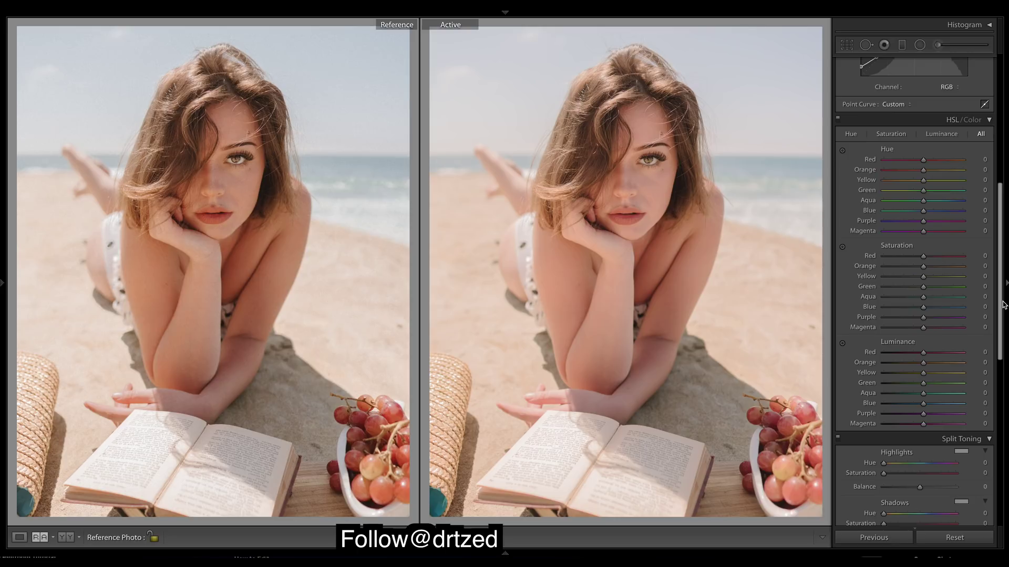
left_click_drag(1001, 309, 1001, 328)
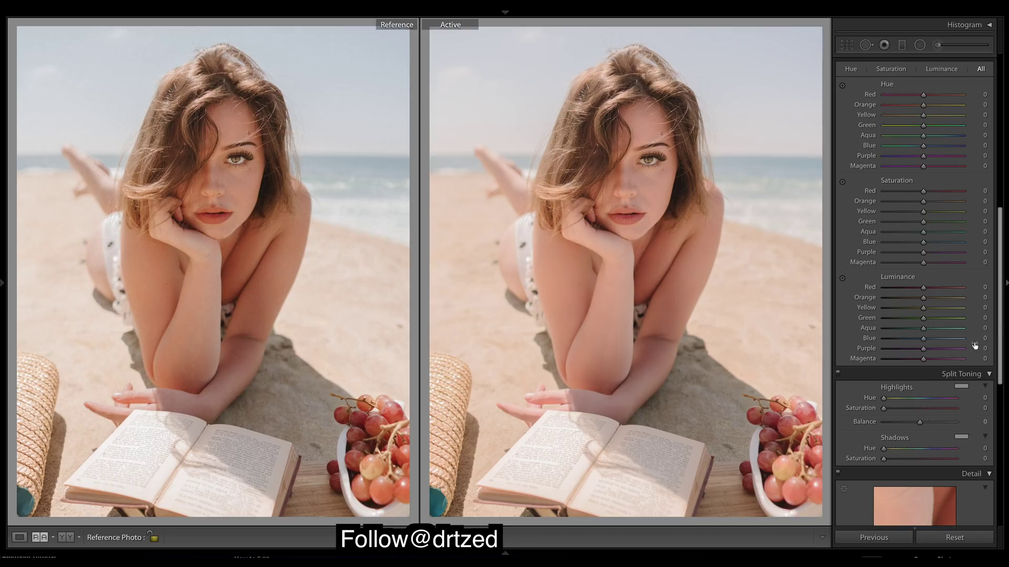
left_click(925, 404)
left_click_drag(925, 406, 927, 404)
left_click_drag(927, 403, 893, 415)
left_click_drag(887, 449, 892, 449)
left_click_drag(886, 460, 893, 461)
Set the HSL luminance to Orange −18 and Red −5, and raise the Red saturation to +51.
left_click_drag(1001, 335, 1005, 169)
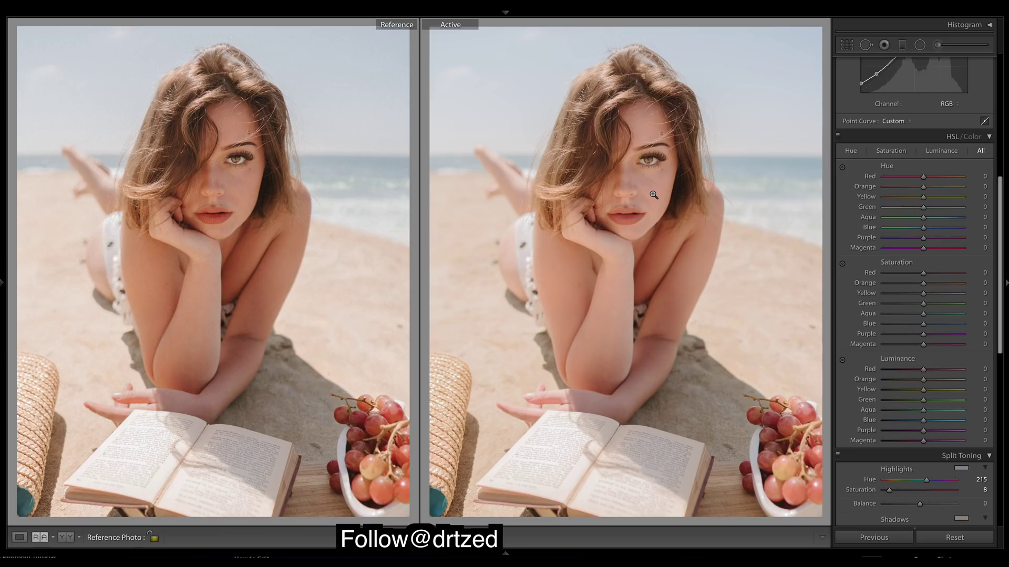
mouse_move(923, 380)
left_mouse_down()
mouse_move(903, 381)
mouse_move(919, 382)
left_mouse_up()
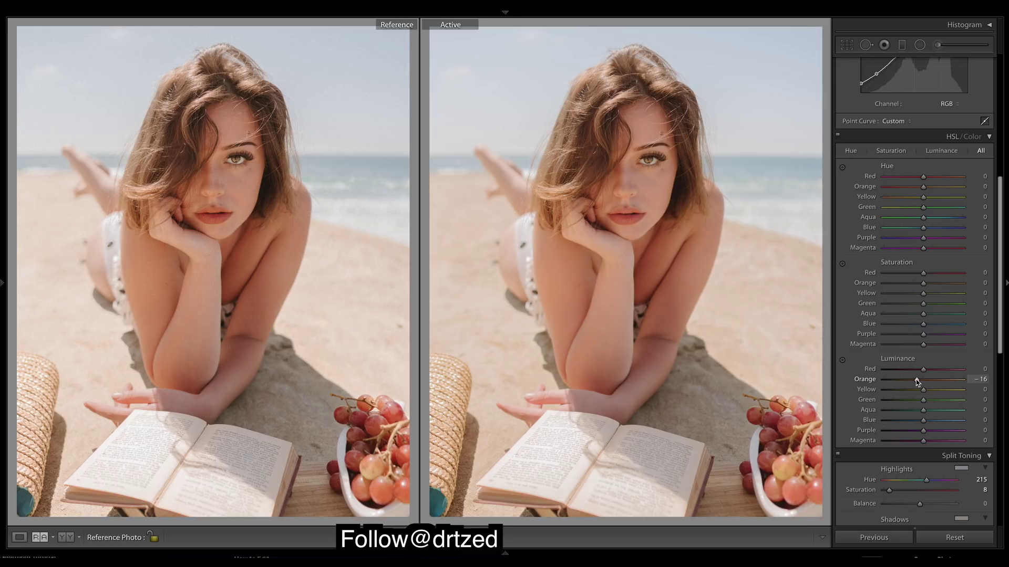
left_click_drag(916, 380, 915, 379)
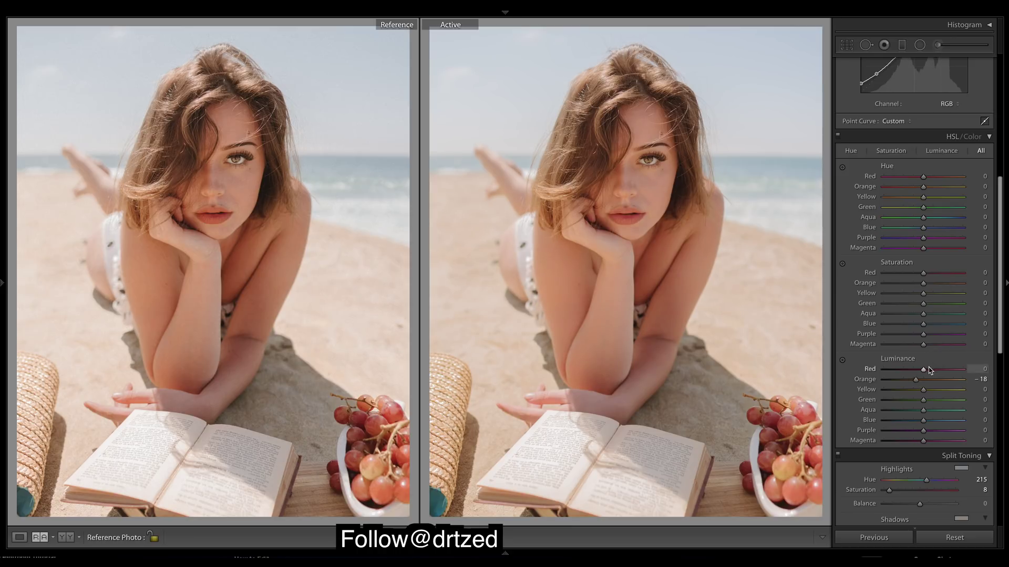
left_click_drag(924, 369, 923, 372)
left_click_drag(925, 281, 945, 281)
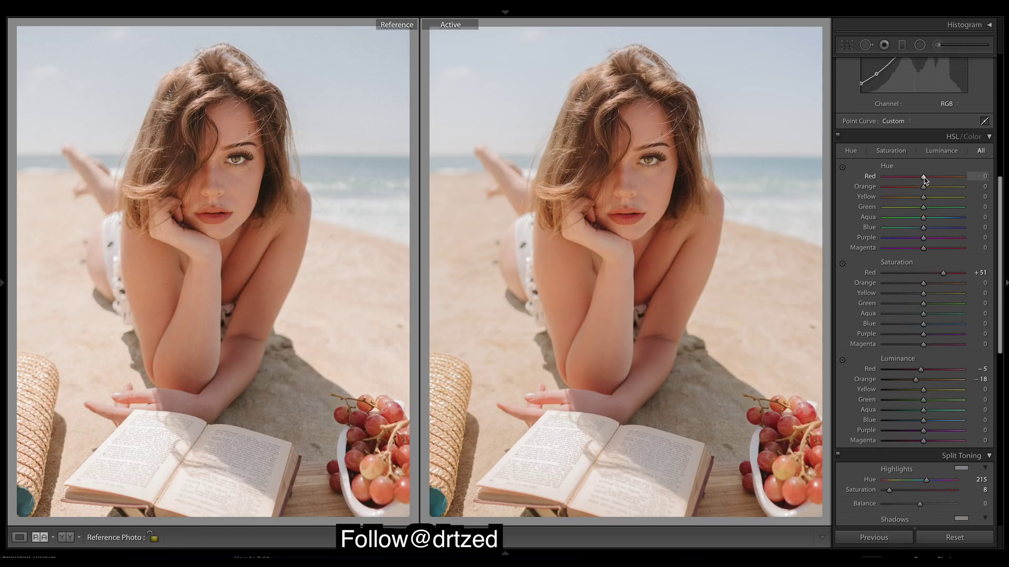
Shift the HSL hues to Red +10 and Yellow −2.
left_click_drag(925, 180, 928, 181)
left_click_drag(928, 180, 929, 181)
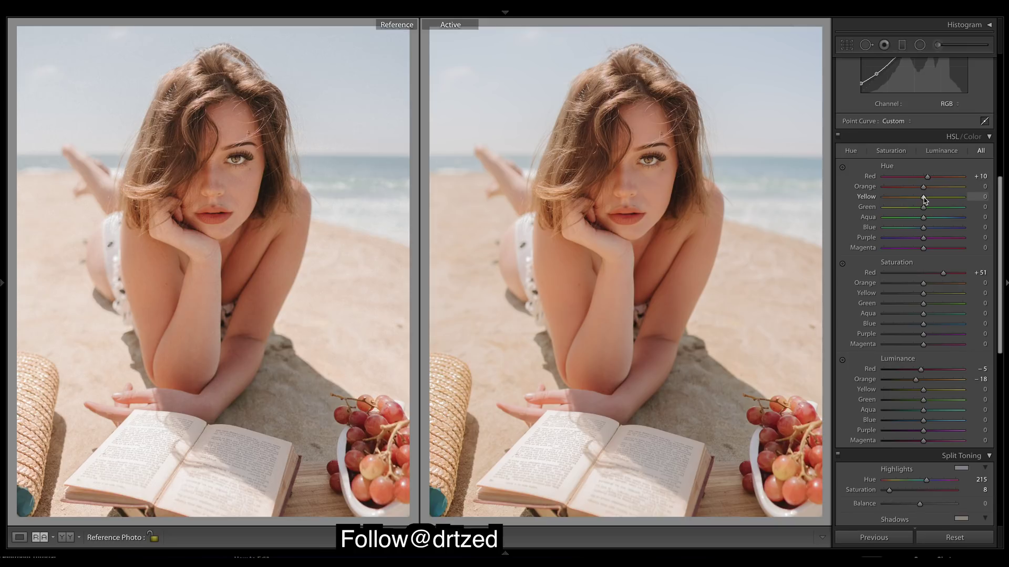
mouse_move(924, 199)
left_mouse_down()
mouse_move(913, 199)
mouse_move(943, 198)
mouse_move(927, 198)
left_mouse_up()
left_click_drag(926, 200, 924, 200)
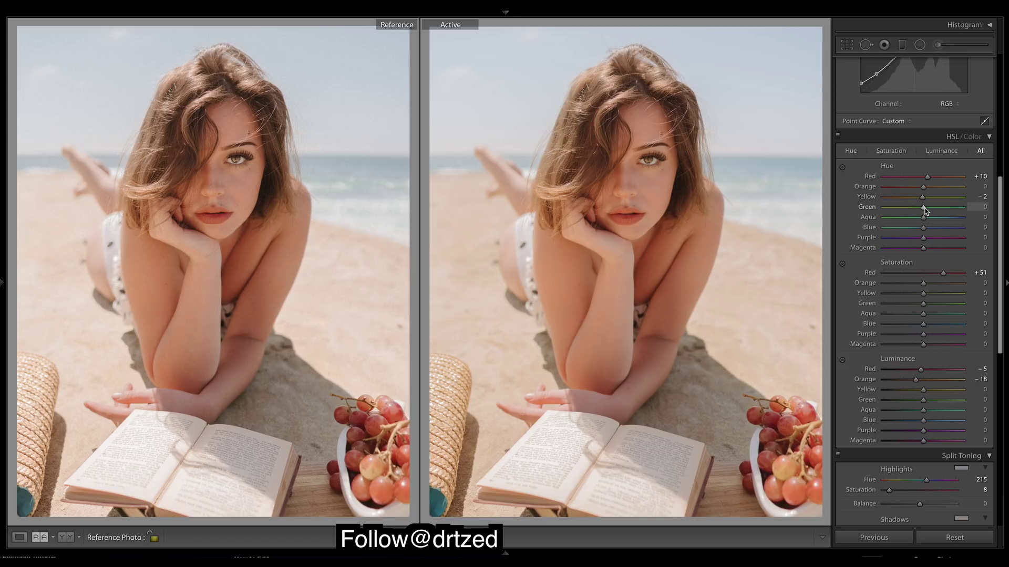
left_click_drag(926, 210, 799, 219)
left_click_drag(428, 180, 930, 249)
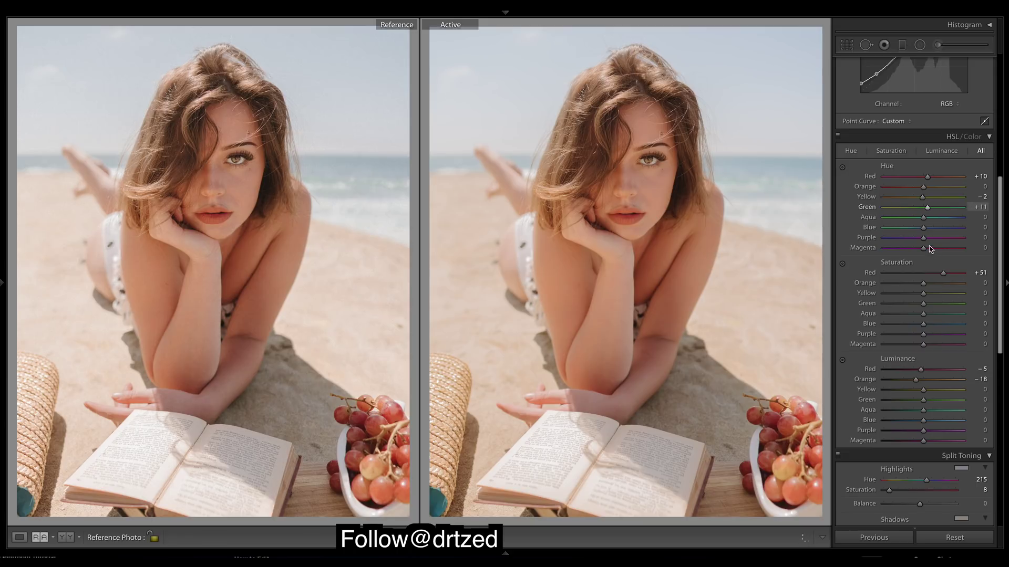
double_click(925, 209)
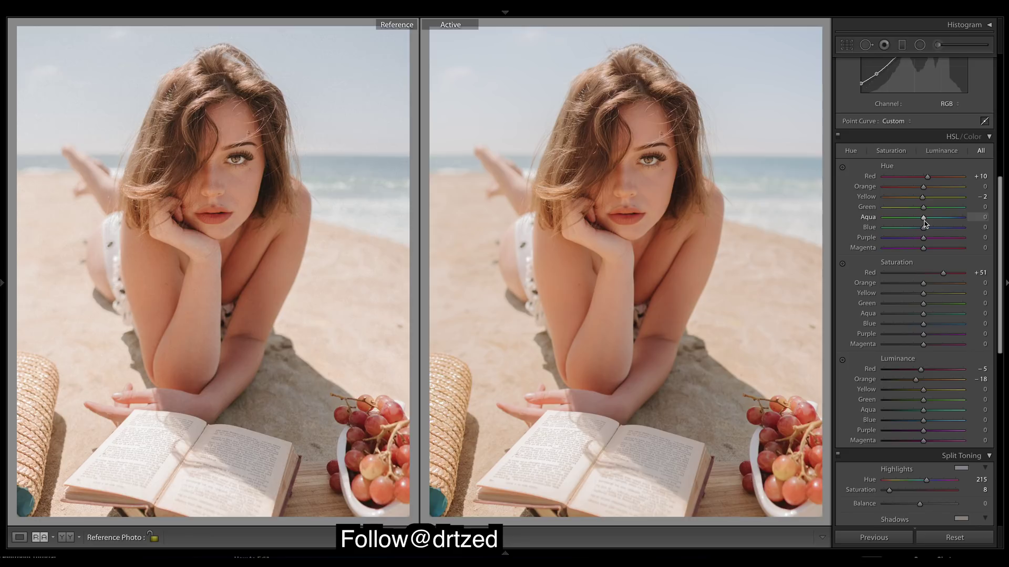
Shift the Aqua hue to +5 and the Blue hue to −5, keeping Purple at 0.
left_click_drag(924, 222, 925, 221)
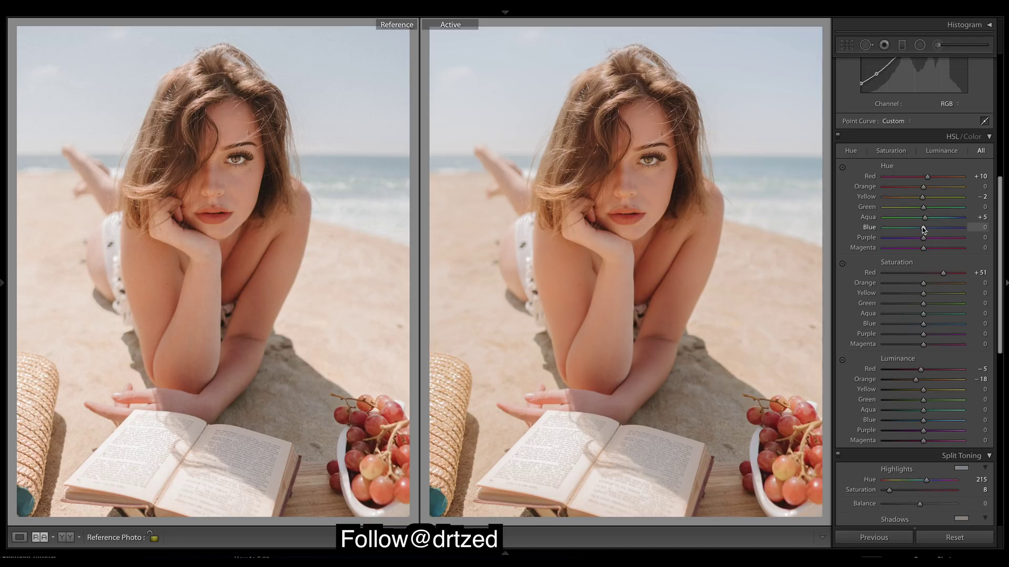
left_click_drag(923, 227, 920, 227)
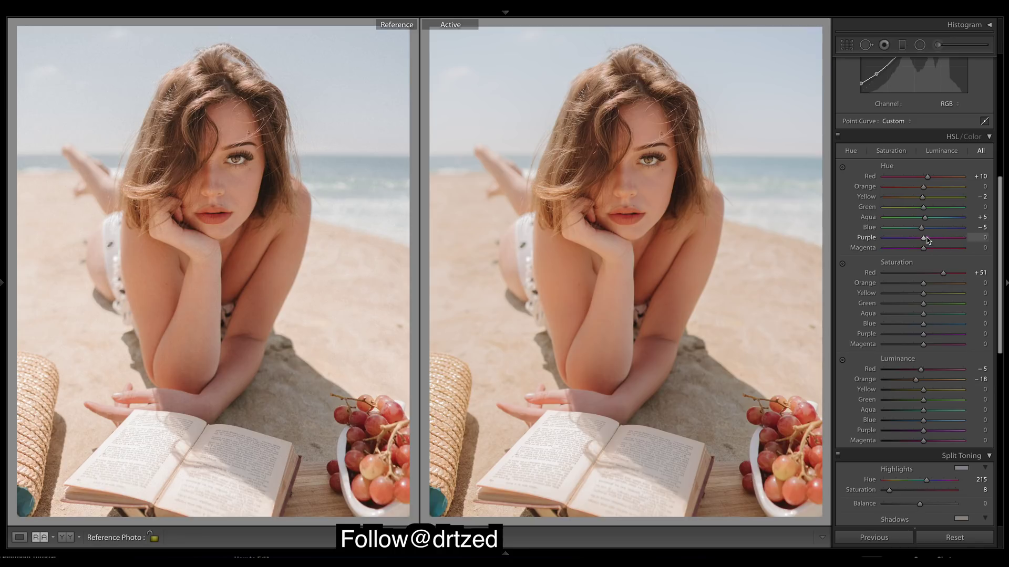
left_click_drag(927, 240, 883, 239)
left_click_drag(963, 238, 932, 241)
mouse_move(933, 240)
left_mouse_down()
mouse_move(965, 241)
mouse_move(926, 241)
left_mouse_up()
scroll(970, 219, "up", 3)
scroll(969, 219, "up", 2)
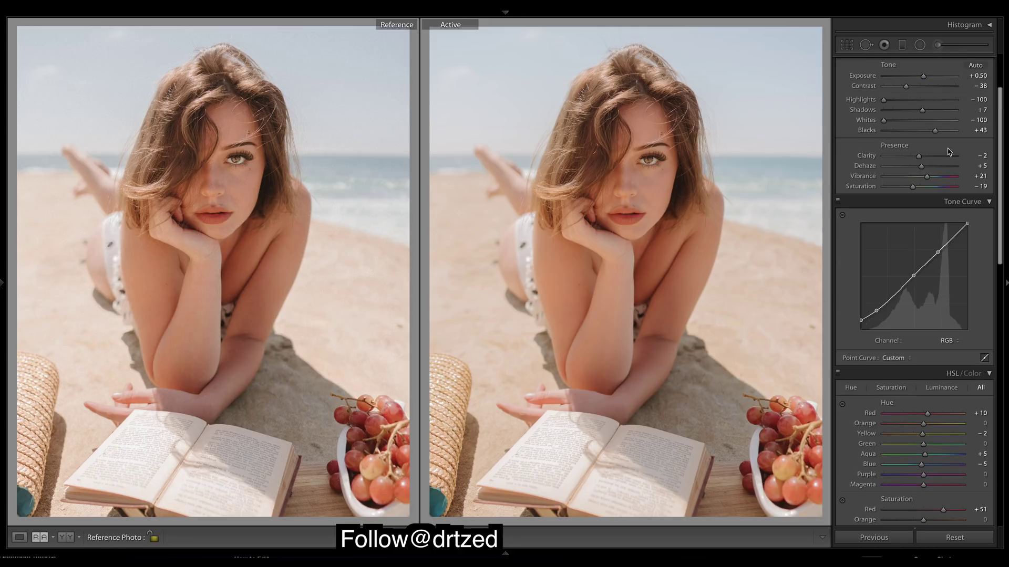
mouse_move(915, 120)
left_mouse_down()
mouse_move(909, 101)
mouse_move(925, 105)
left_mouse_up()
key("ctrl+z")
key("ctrl+z")
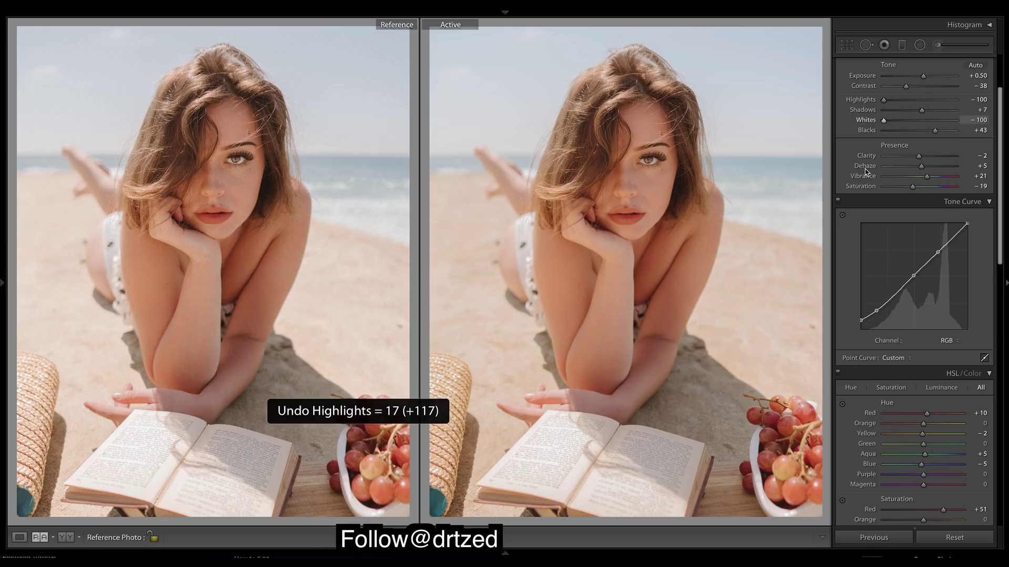
Brighten the yellows by raising the Yellow luminance to +62.
scroll(975, 404, "down", 2)
scroll(976, 404, "down", 5)
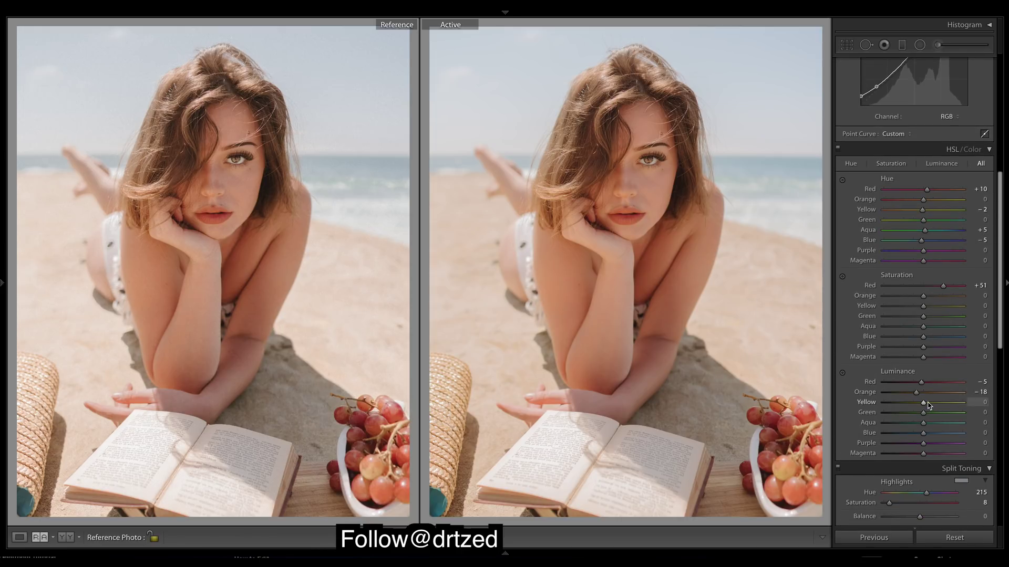
left_click_drag(924, 405, 966, 408)
key("backslash")
key("backslash")
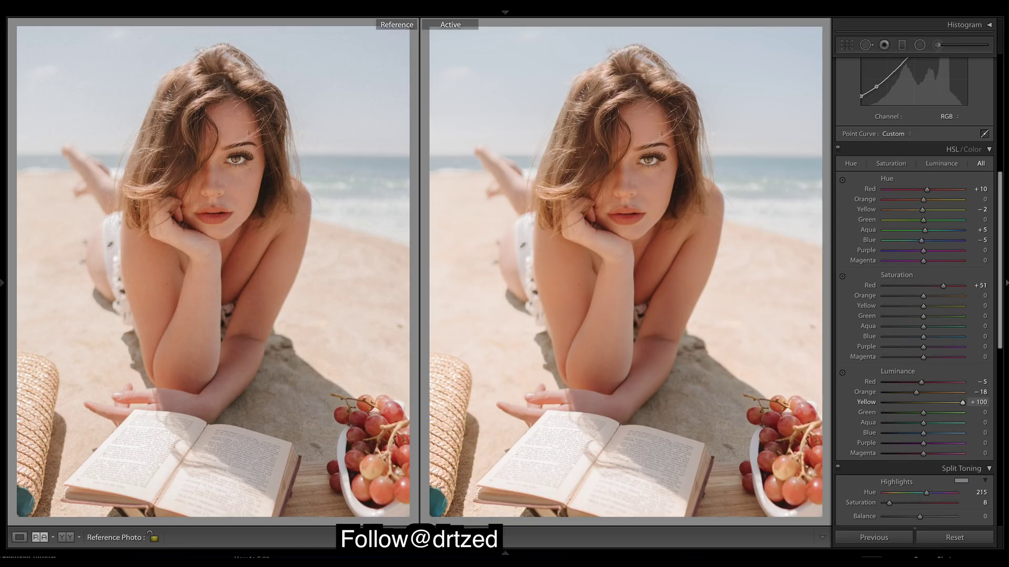
left_click_drag(962, 403, 949, 405)
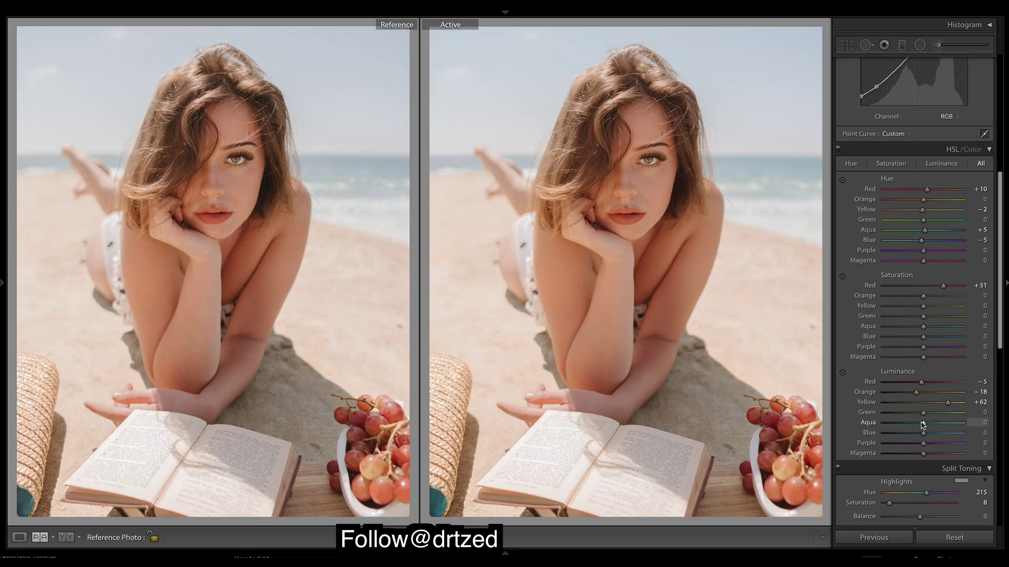
Set the remaining HSL luminance values to Green −21, Aqua +15, Blue −10, Purple +28 and Magenta +24.
mouse_move(925, 416)
left_mouse_down()
mouse_move(950, 413)
mouse_move(941, 413)
left_mouse_up()
double_click(939, 413)
left_click_drag(923, 413, 915, 414)
left_click_drag(915, 413, 914, 413)
mouse_move(906, 423)
left_mouse_down()
mouse_move(884, 423)
mouse_move(929, 426)
mouse_move(927, 434)
mouse_move(882, 429)
mouse_move(920, 435)
left_mouse_up()
left_click_drag(918, 449, 939, 449)
Reduce the sharpening amount to 25 and add grain with an amount of 25.
scroll(1003, 263, "down", 2)
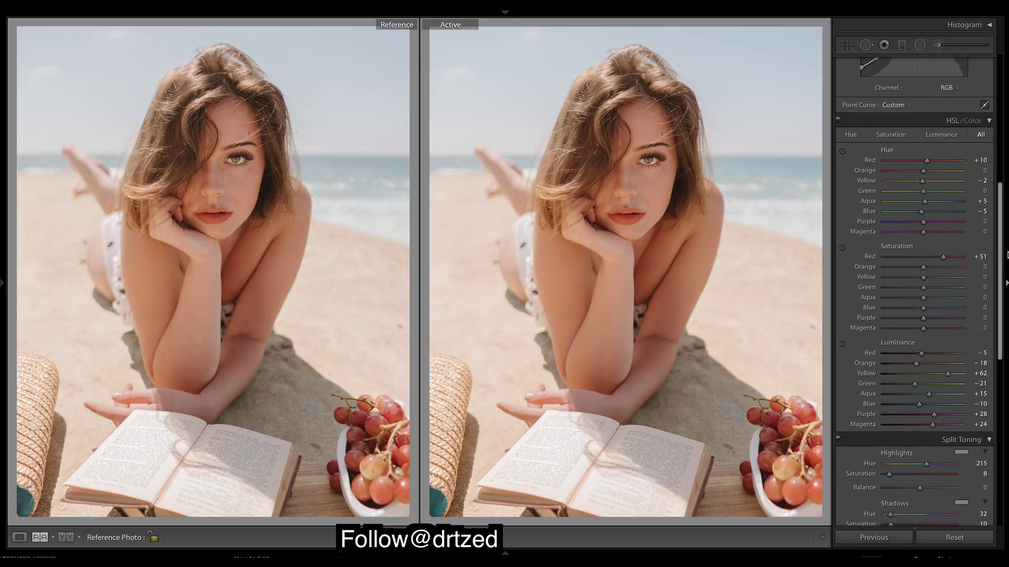
scroll(1005, 254, "down", 10)
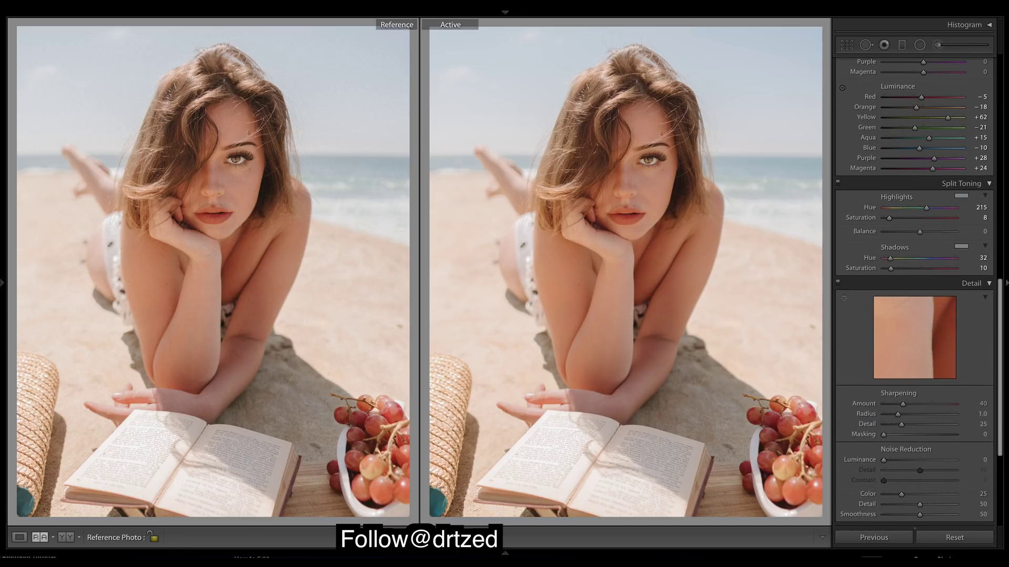
scroll(971, 365, "down", 7)
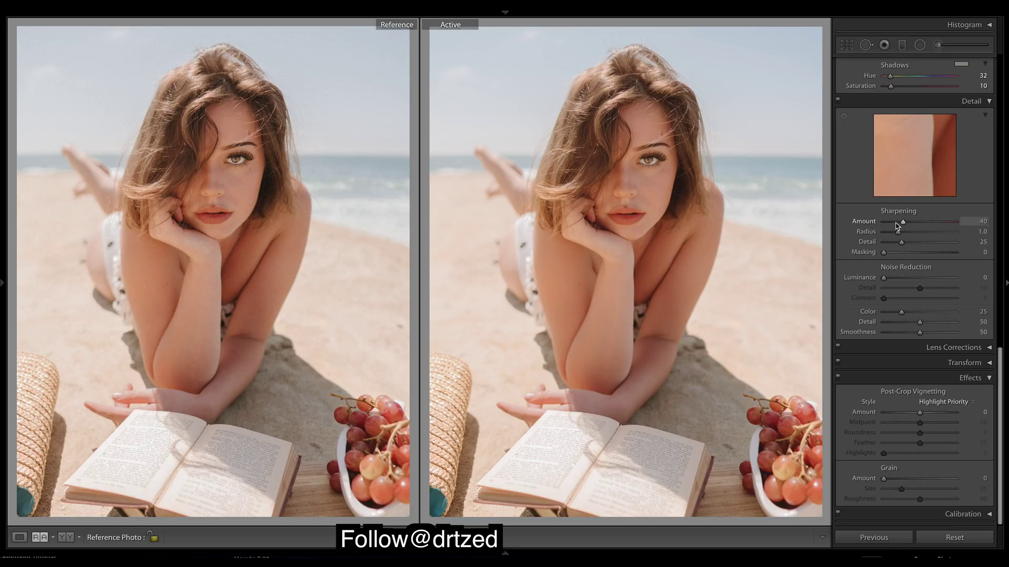
left_click_drag(896, 224, 895, 223)
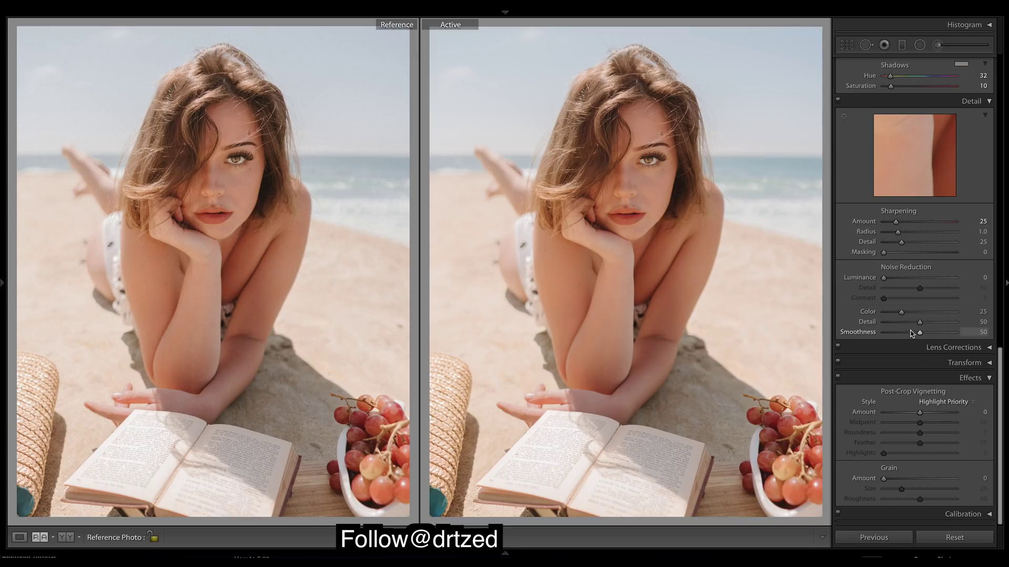
left_click(898, 478)
left_click_drag(899, 480, 901, 483)
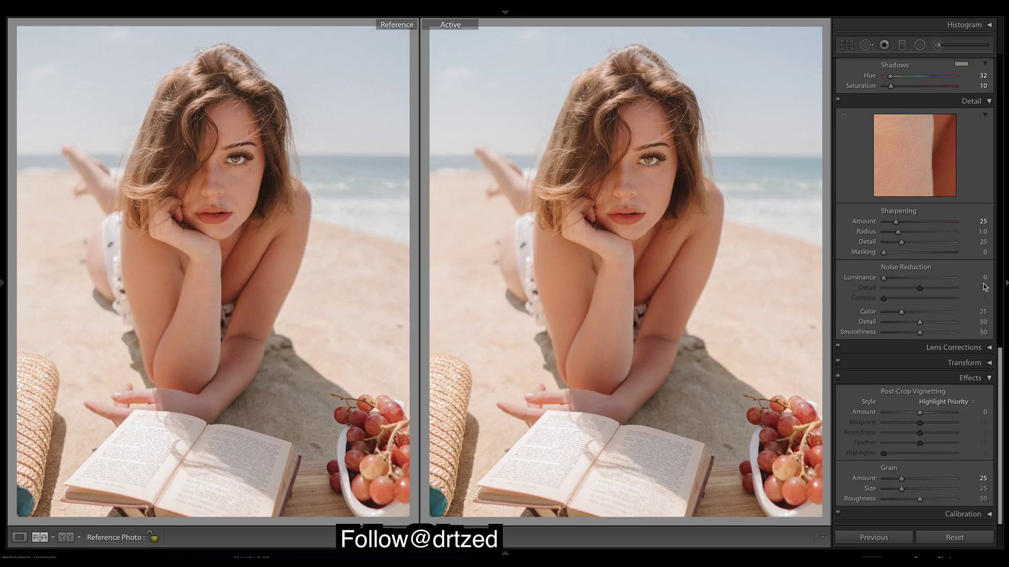
scroll(984, 287, "up", 10)
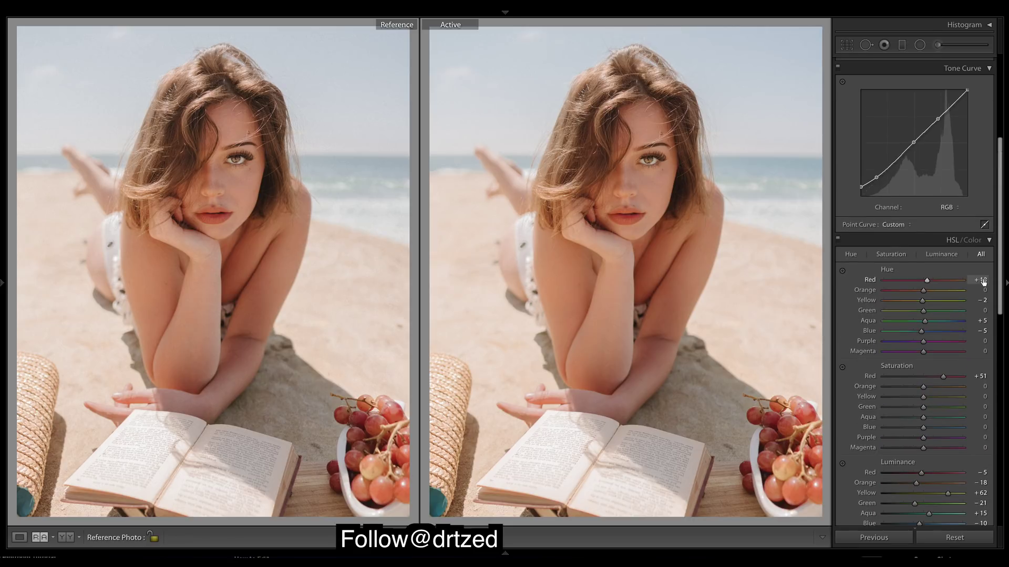
scroll(983, 282, "up", 8)
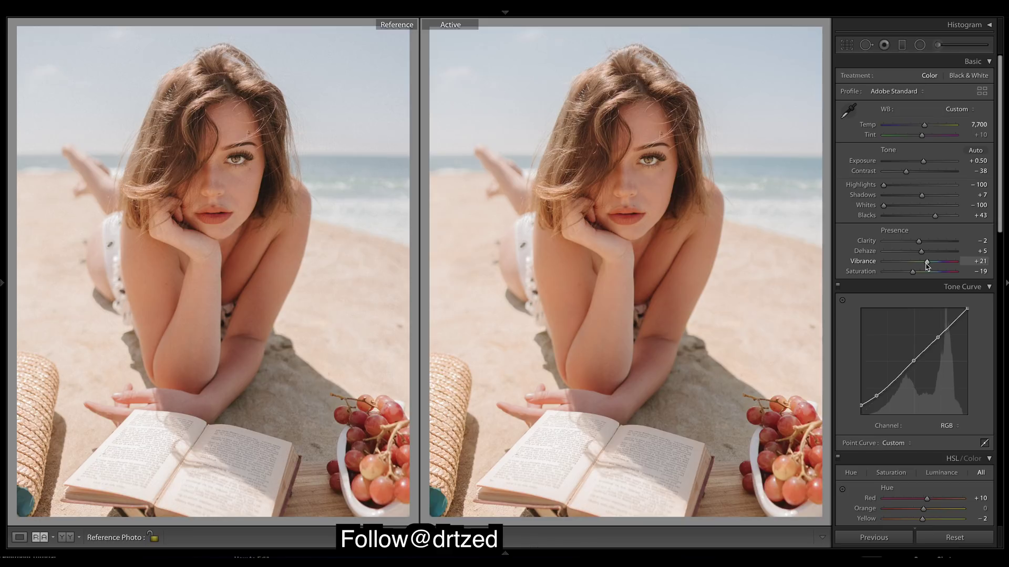
left_click_drag(926, 265, 933, 263)
key("ctrl+z")
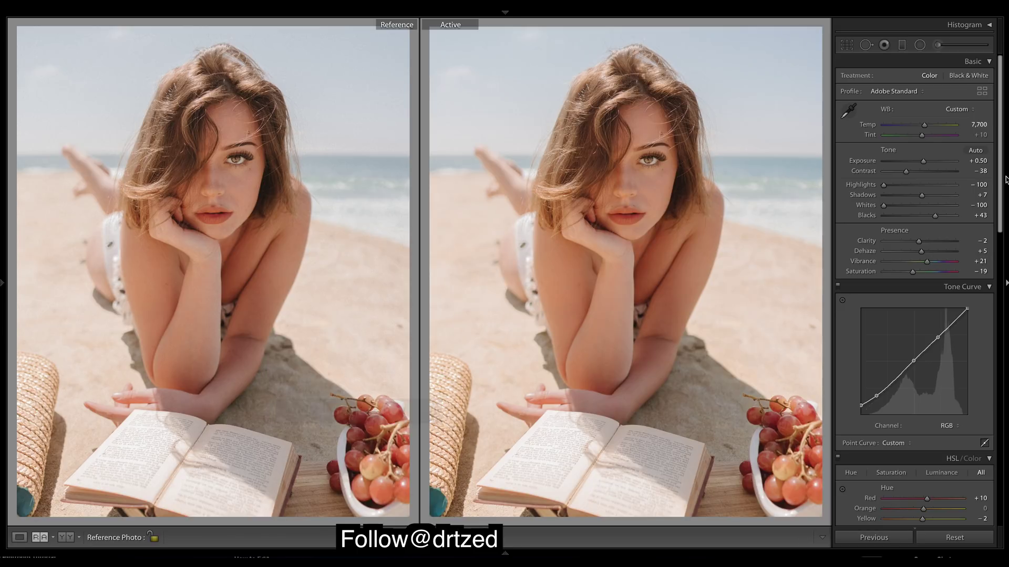
Set the Orange hue to −4 and lower the saturation to Orange −5 and Yellow −4.
left_click_drag(1002, 179, 1002, 289)
left_click_drag(923, 208, 930, 209)
key("ctrl+z")
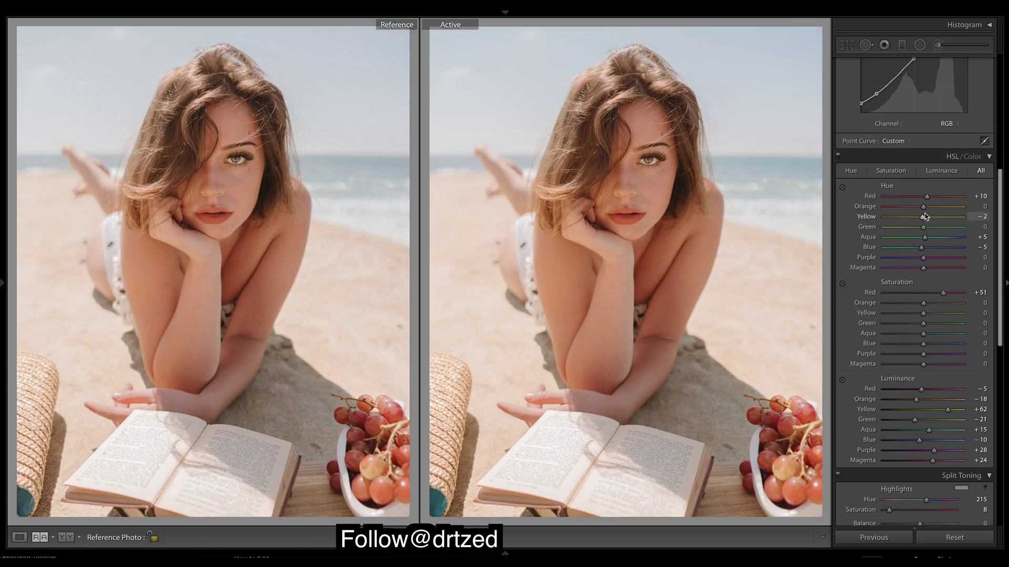
left_click_drag(925, 211, 924, 210)
left_click_drag(924, 211, 922, 211)
left_click_drag(923, 211, 925, 211)
key("Down")
key("Down")
left_click_drag(922, 316, 923, 322)
Lower the saturation to Green −34, Aqua −40, Blue −33, Purple −38 and Magenta −35, and set the Orange hue to −2.
left_click_drag(924, 327, 909, 326)
left_click_drag(928, 337, 896, 340)
left_click_drag(885, 334, 910, 342)
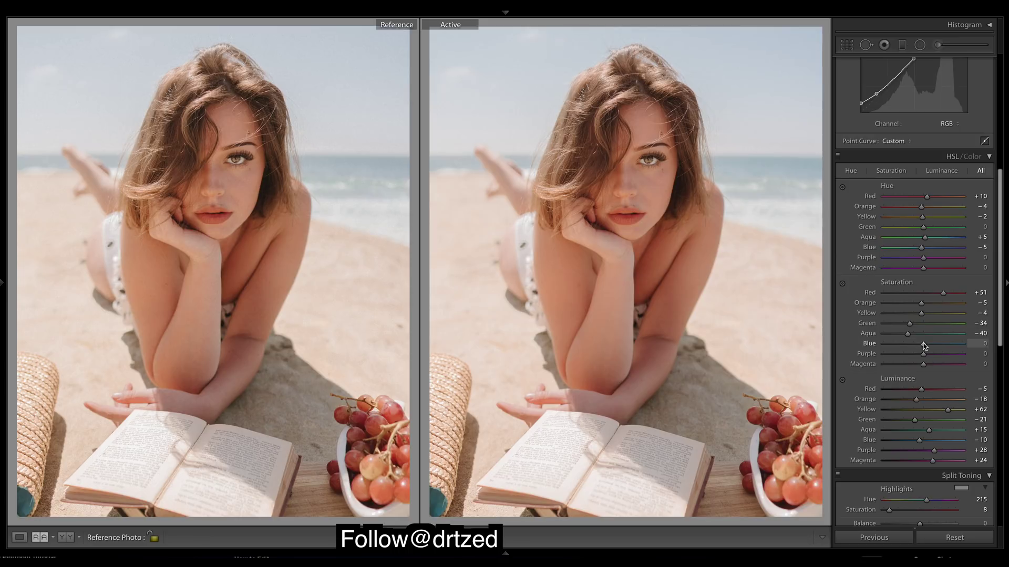
mouse_move(923, 344)
left_mouse_down()
mouse_move(788, 351)
mouse_move(910, 349)
left_mouse_up()
left_click_drag(911, 349, 907, 356)
left_click(909, 364)
left_click_drag(922, 209, 923, 209)
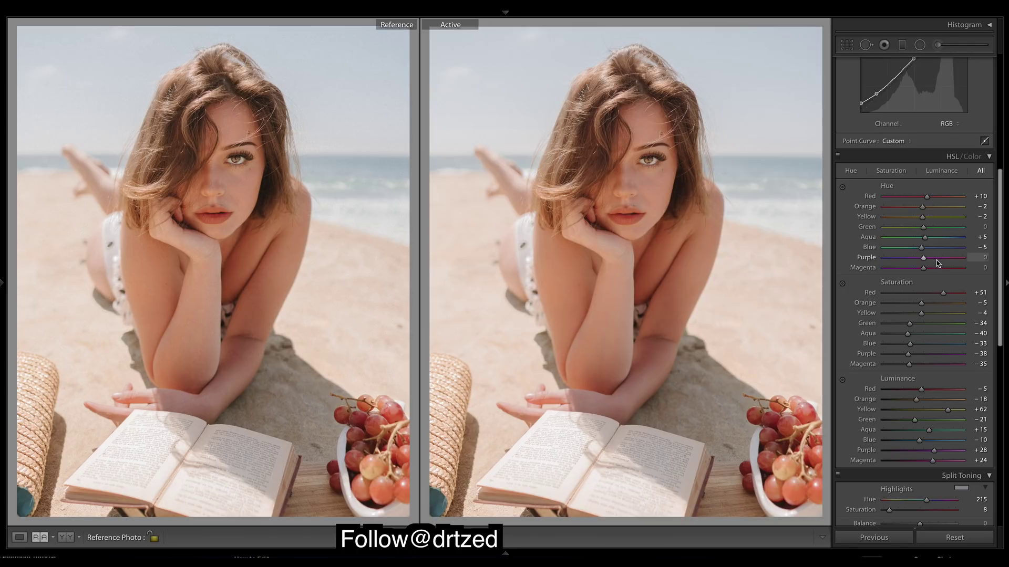